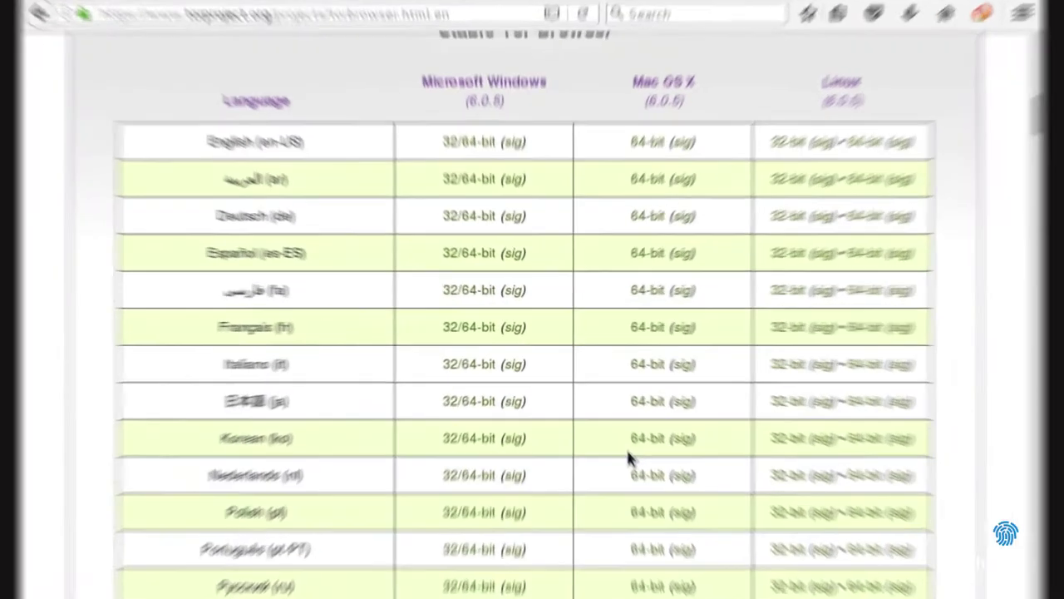
pyautogui.scroll(-1, 632, 465)
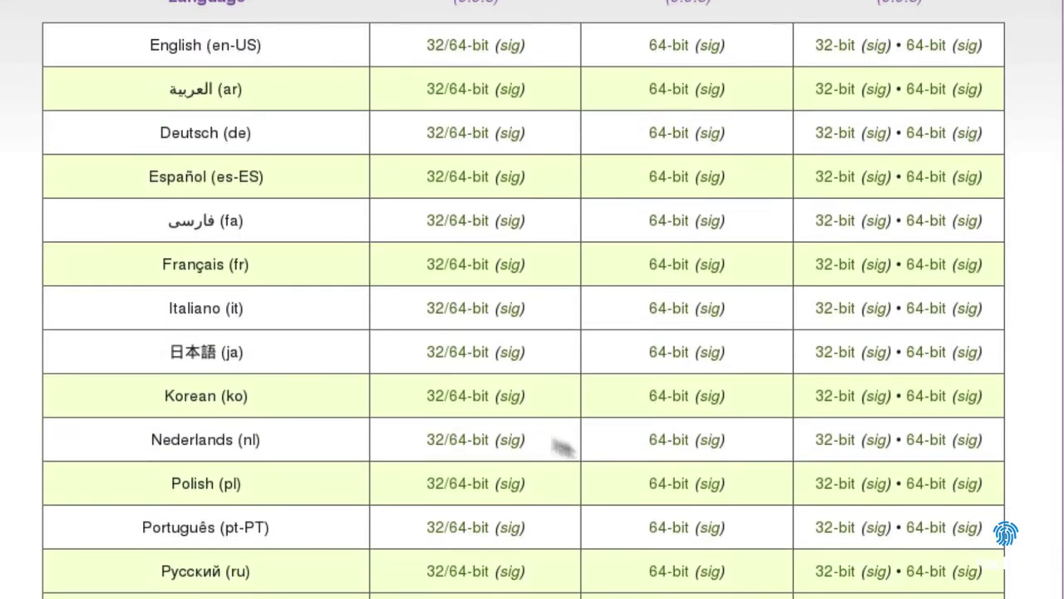
# - Save the Italiano (it) Linux 32-bit Tor Browser 6.0.5 package to disk from the download table
pyautogui.moveTo(163, 314); pyautogui.dragTo(252, 312)
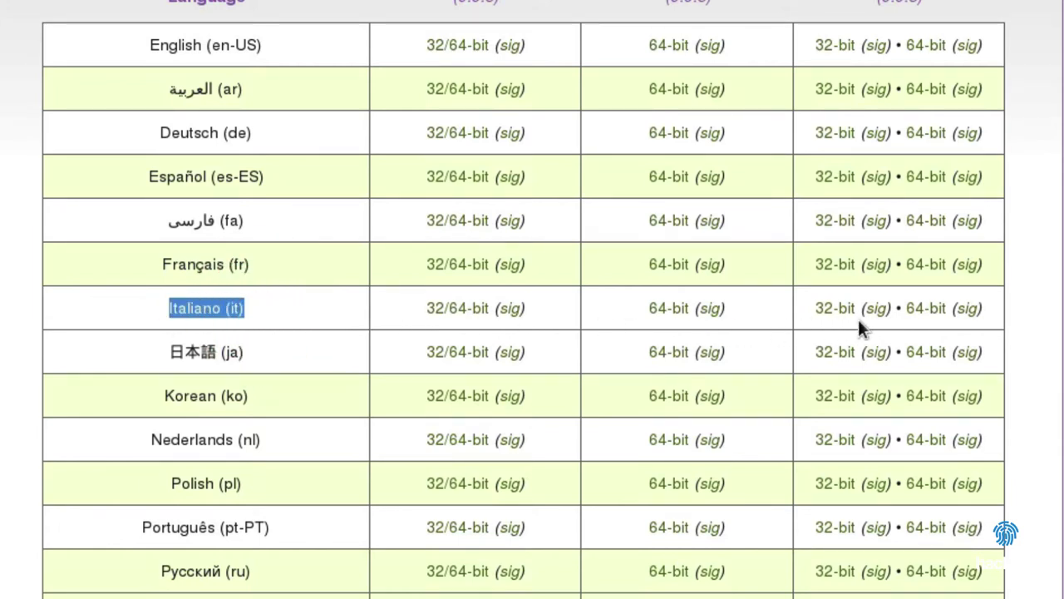
pyautogui.scroll(2, 858, 319)
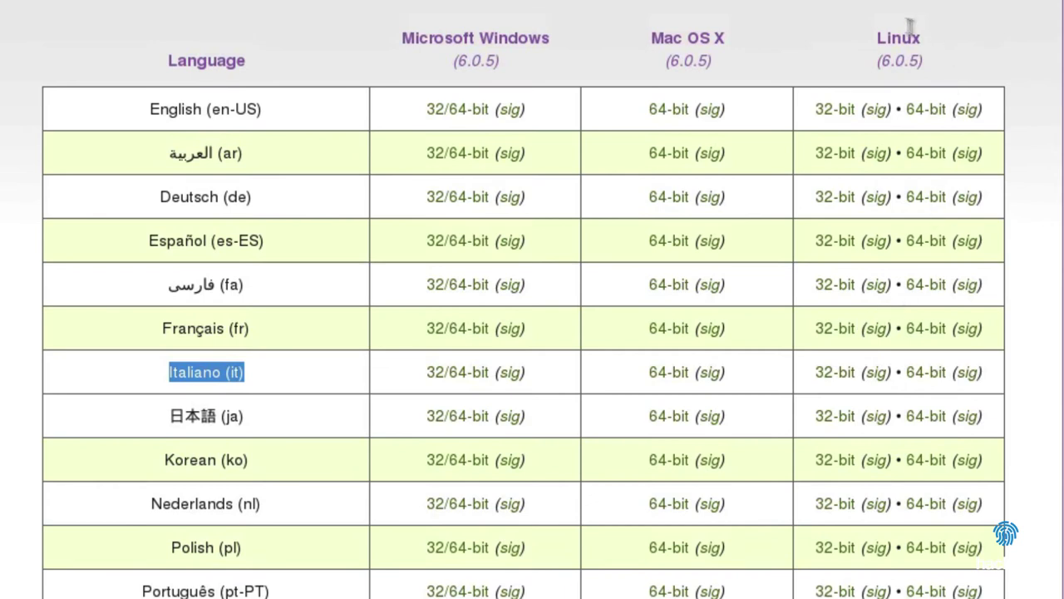
pyautogui.click(834, 374)
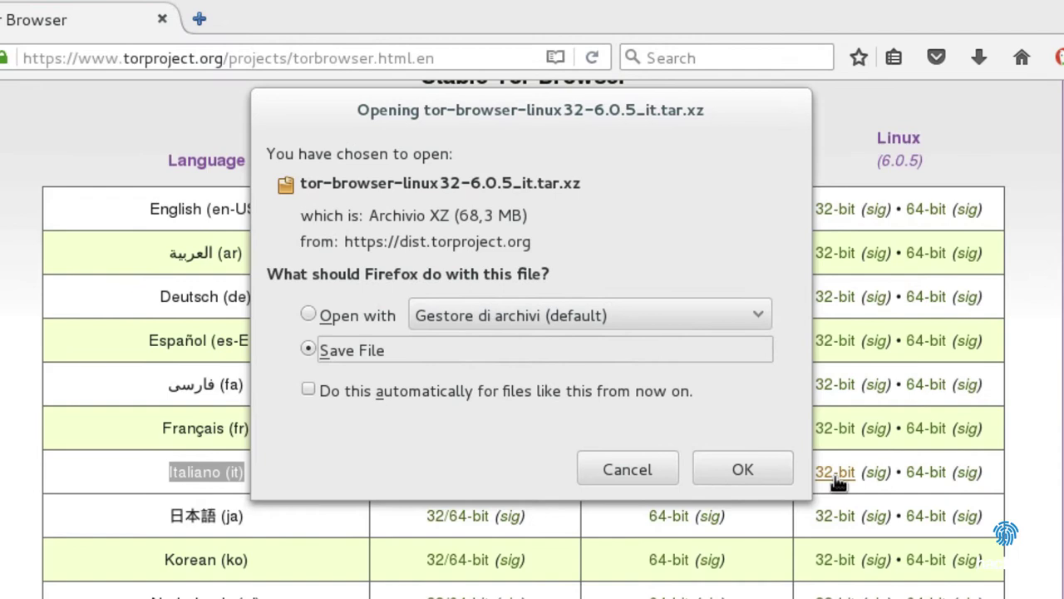
pyautogui.click(756, 471)
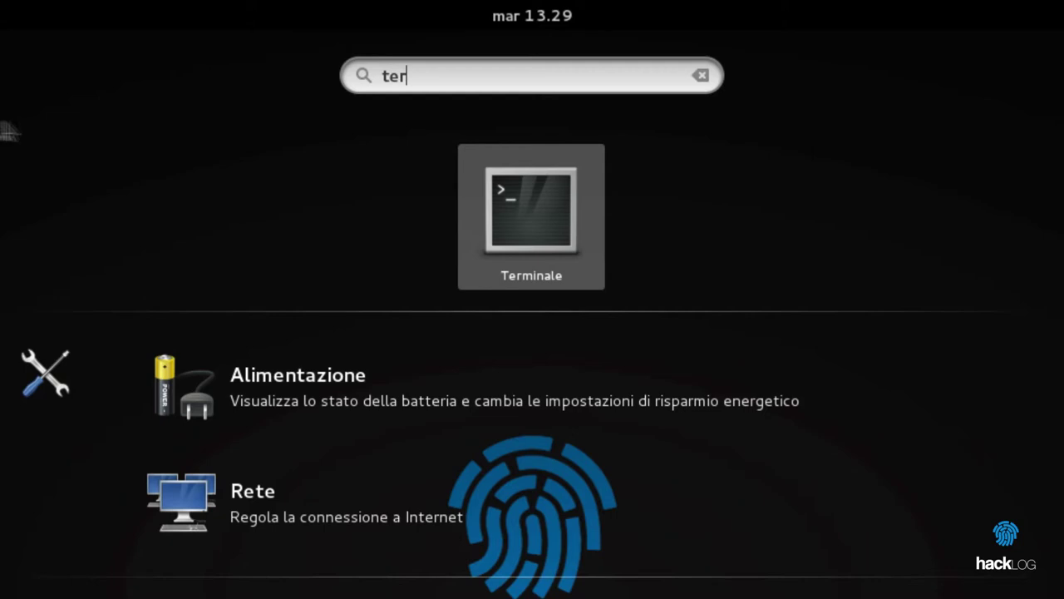
# - Open a terminal, cd into $HOME/Scaricati and list it to find tor-browser-linux32-6.0.5_it.tar.xz
pyautogui.click(518, 230)
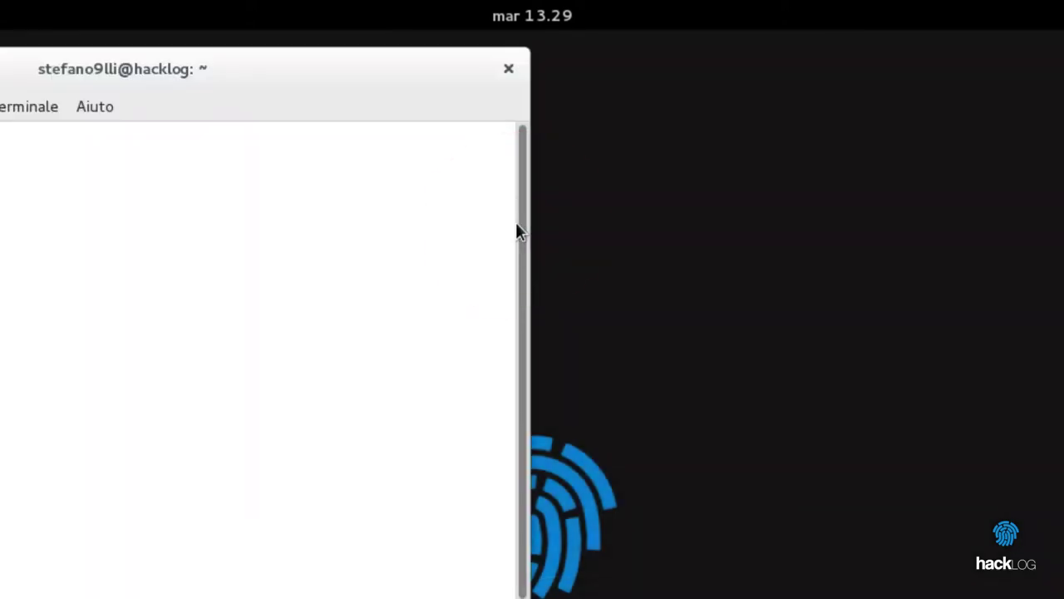
pyautogui.write('cd $HOME/')
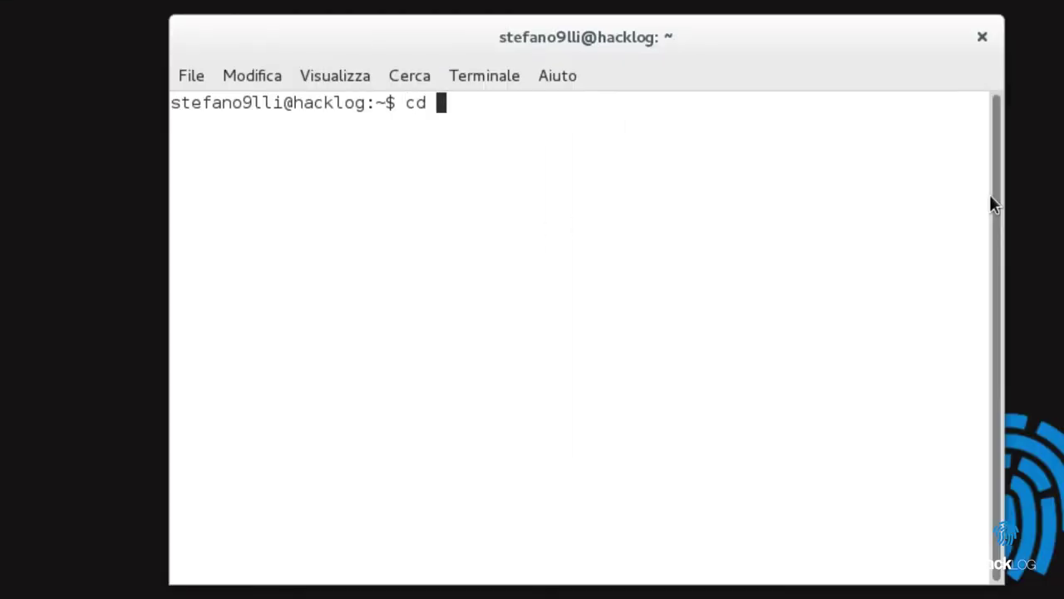
pyautogui.write('Scaricati')
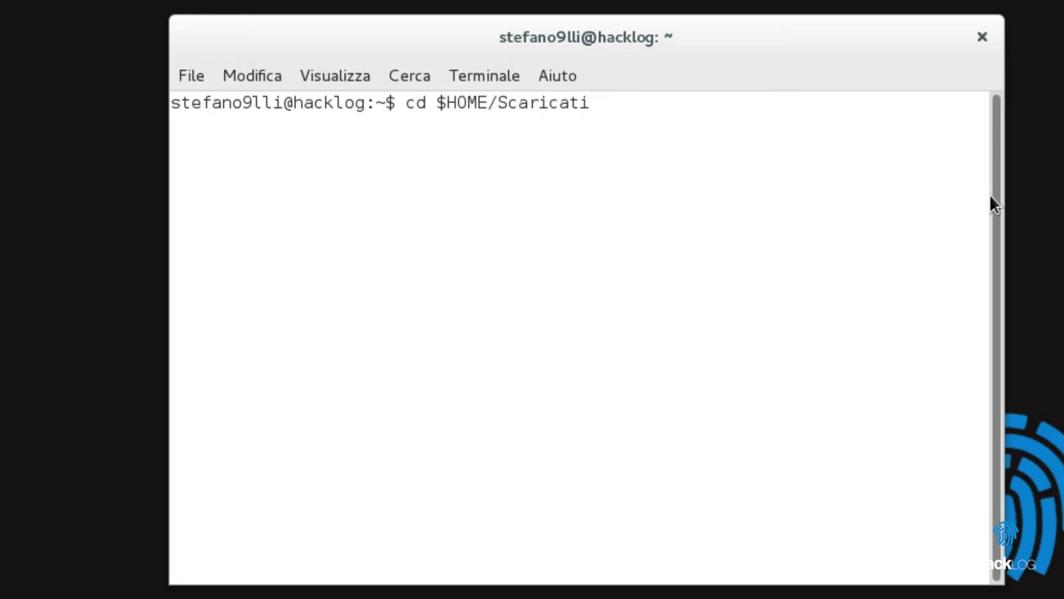
pyautogui.press('Return')
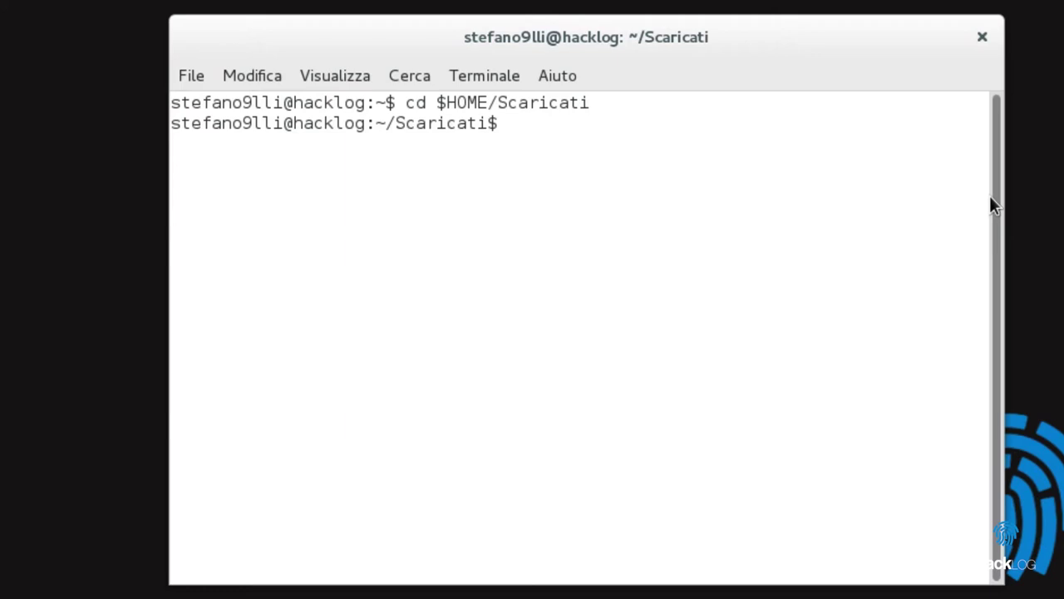
pyautogui.write('ls')
pyautogui.press('Return')
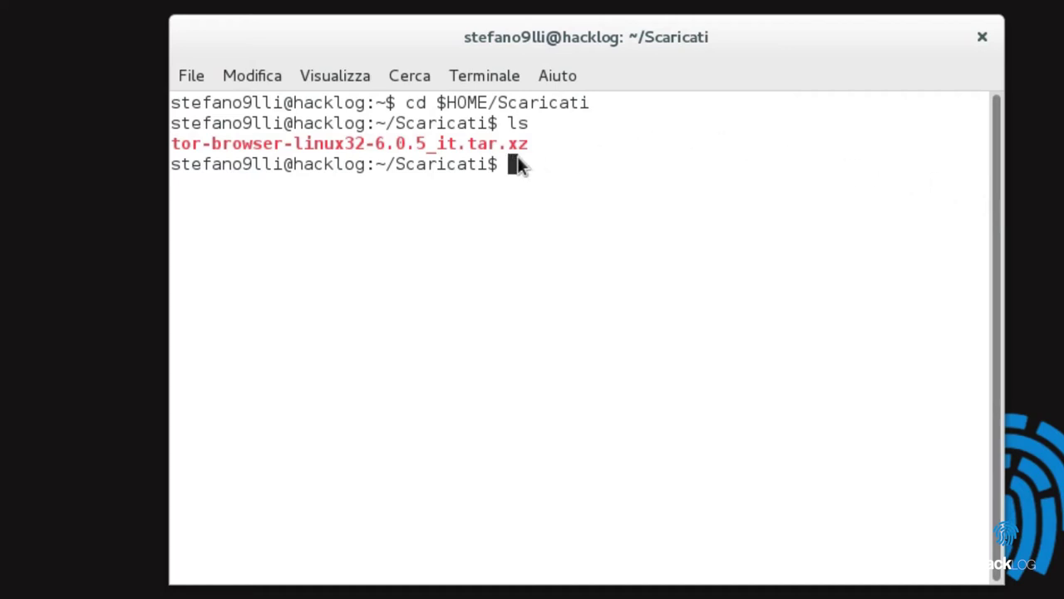
pyautogui.moveTo(528, 148); pyautogui.dragTo(133, 171)
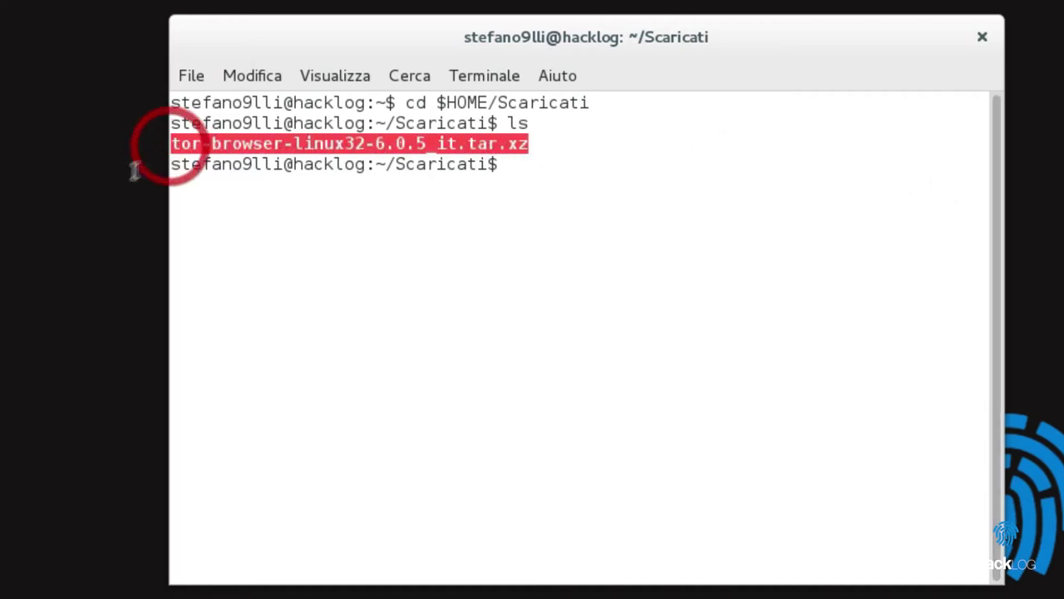
# - Extract tor-browser-linux32-6.0.5_it.tar.xz with tar -xvJf, tab-completing the archive name
pyautogui.click(516, 172)
pyautogui.write('tar -xvJf')
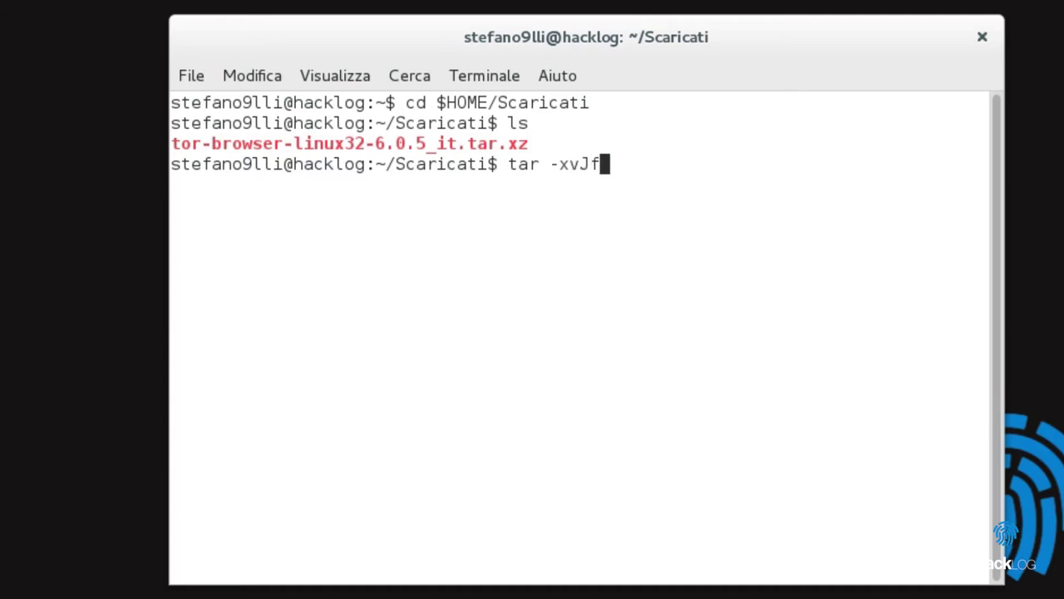
pyautogui.write(' tor-')
pyautogui.press('Tab')
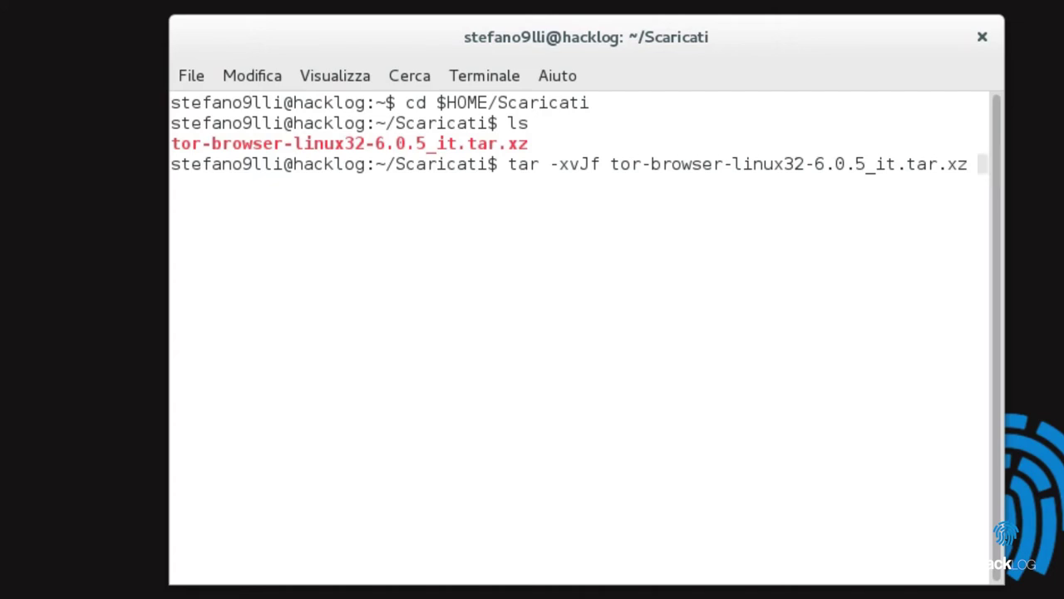
pyautogui.press('Return')
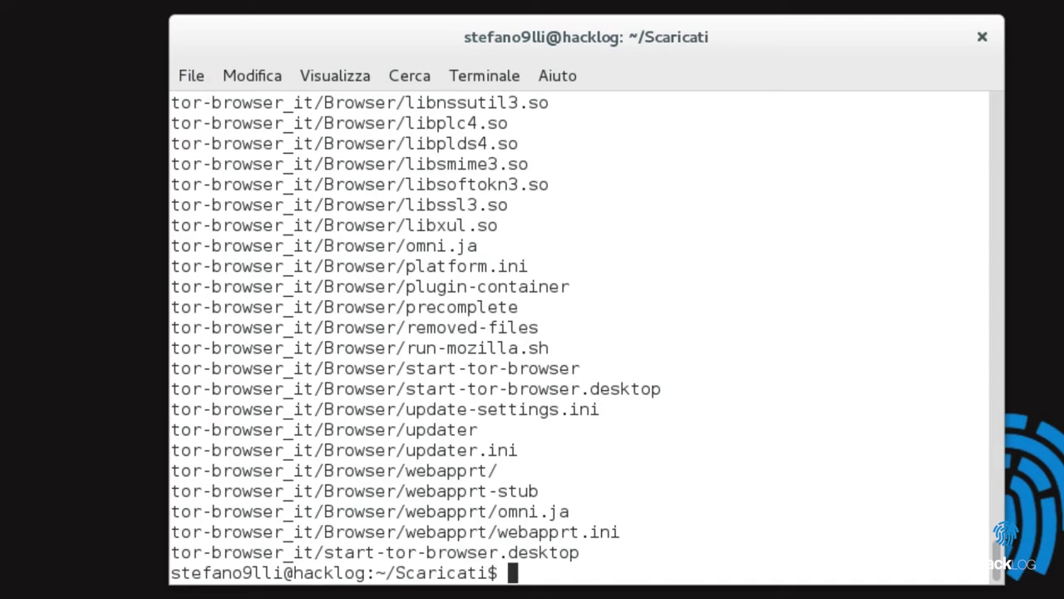
# - Enter the tor-browser_it folder and run ./start-tor-browser.desktop to launch Tor Browser
pyautogui.write('cd tor-bro')
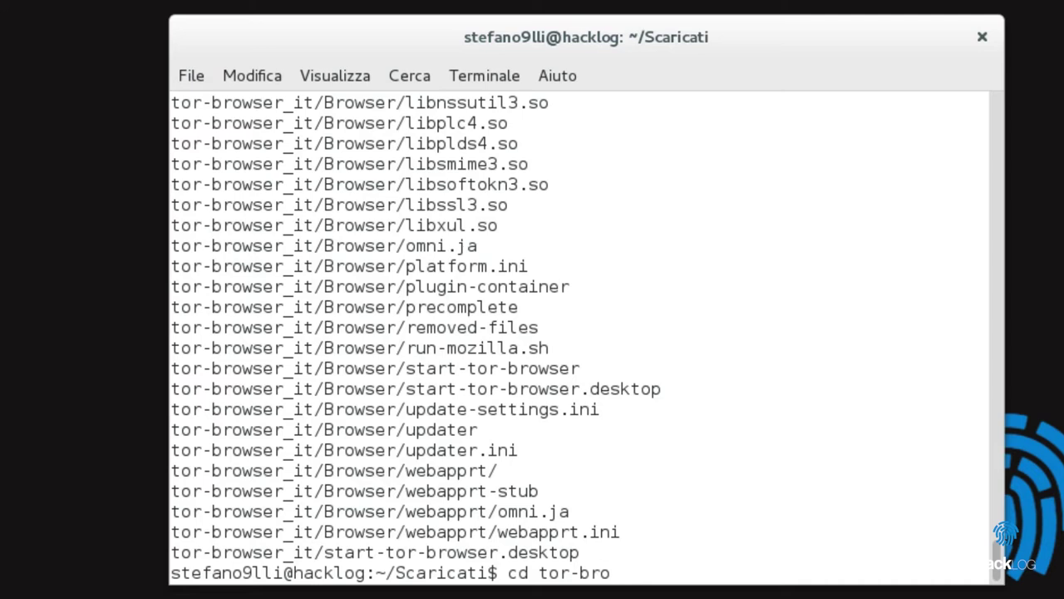
pyautogui.press('Tab')
pyautogui.press('Return')
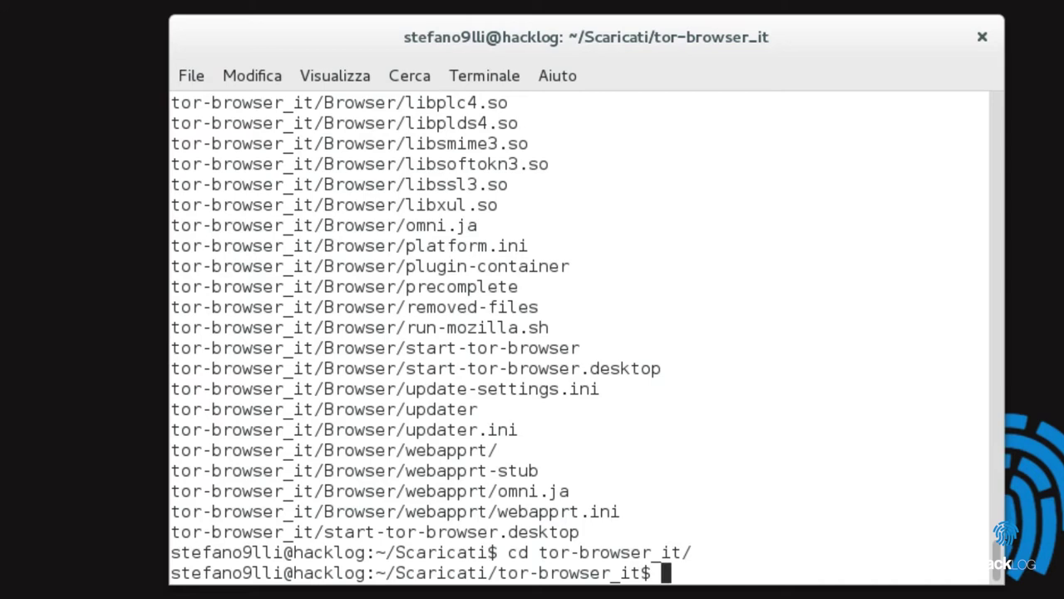
pyautogui.write('./start-to')
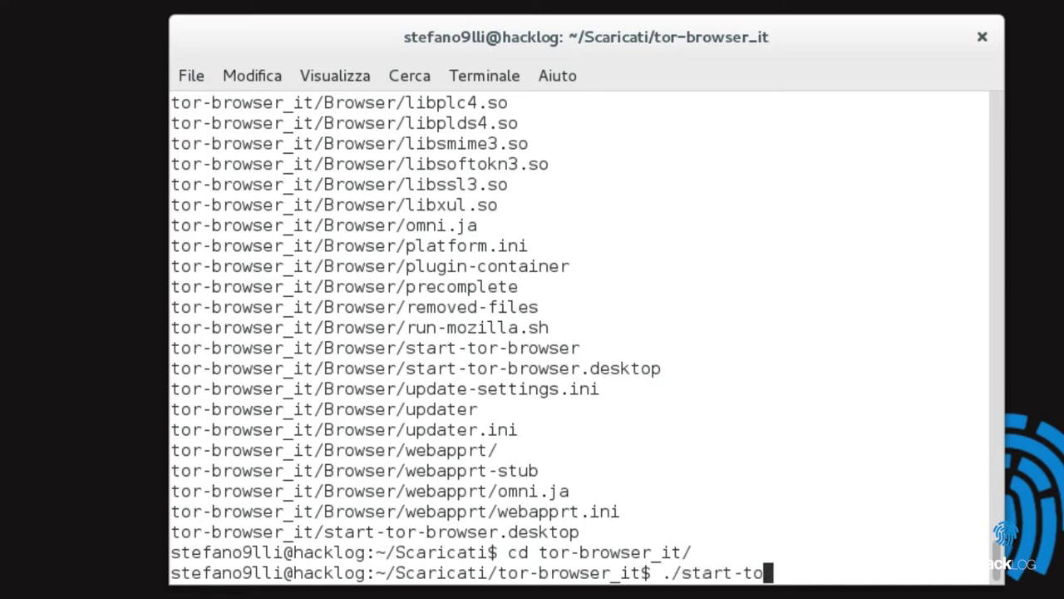
pyautogui.press('Tab')
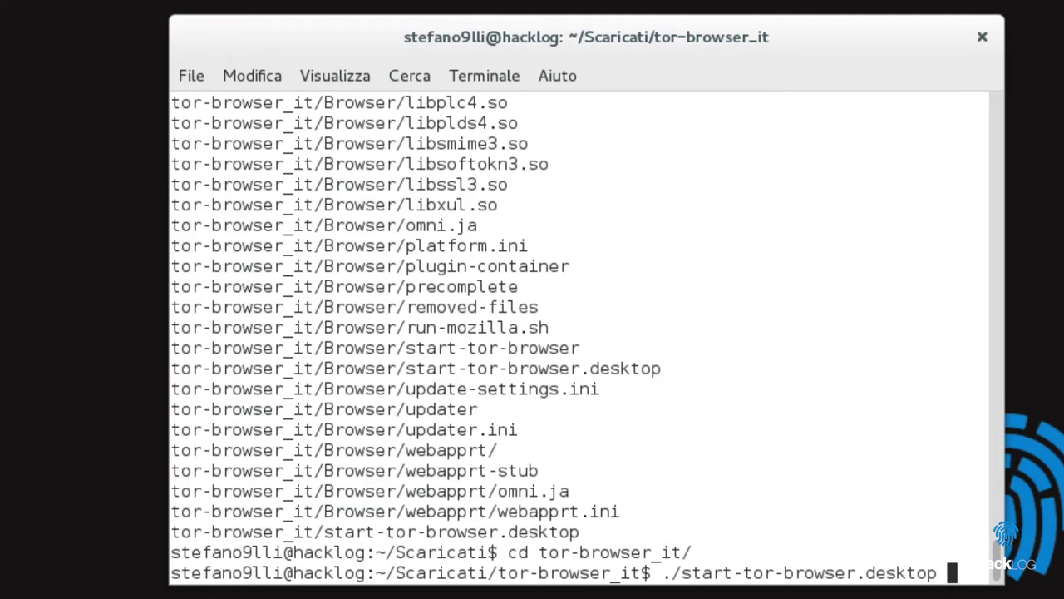
pyautogui.press('Return')
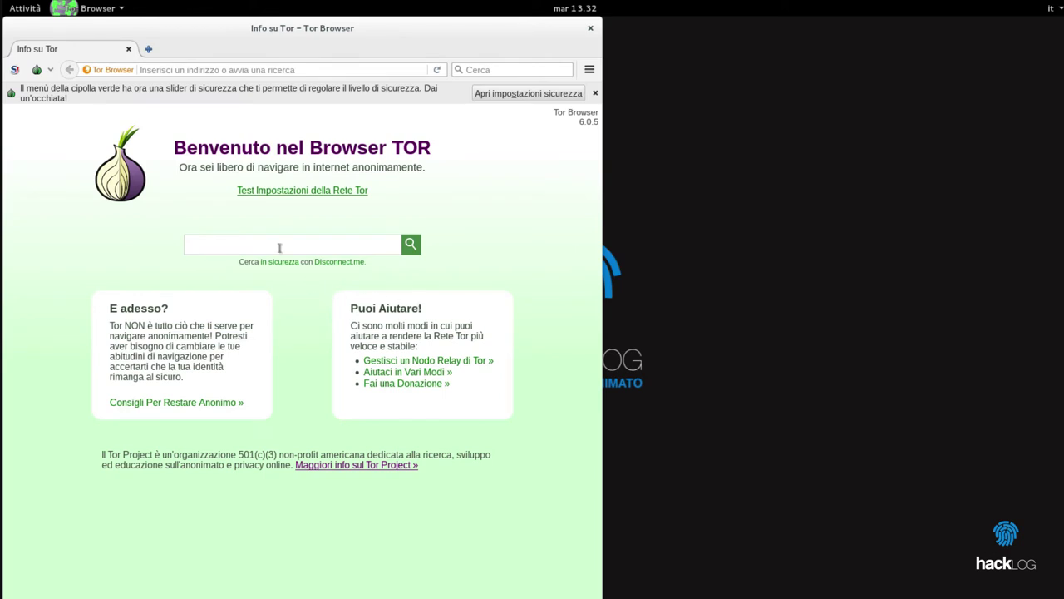
# - Search for inforge.net from the welcome page and accept requesting English versions of pages
pyautogui.click(276, 243)
pyautogui.write('inforge.net')
pyautogui.press('Return')
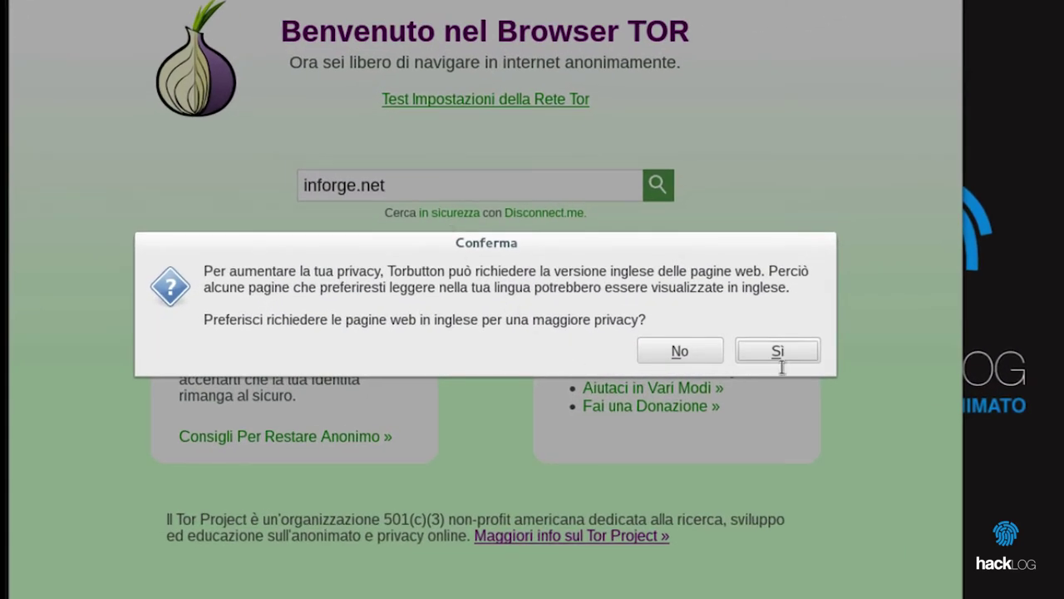
pyautogui.click(782, 352)
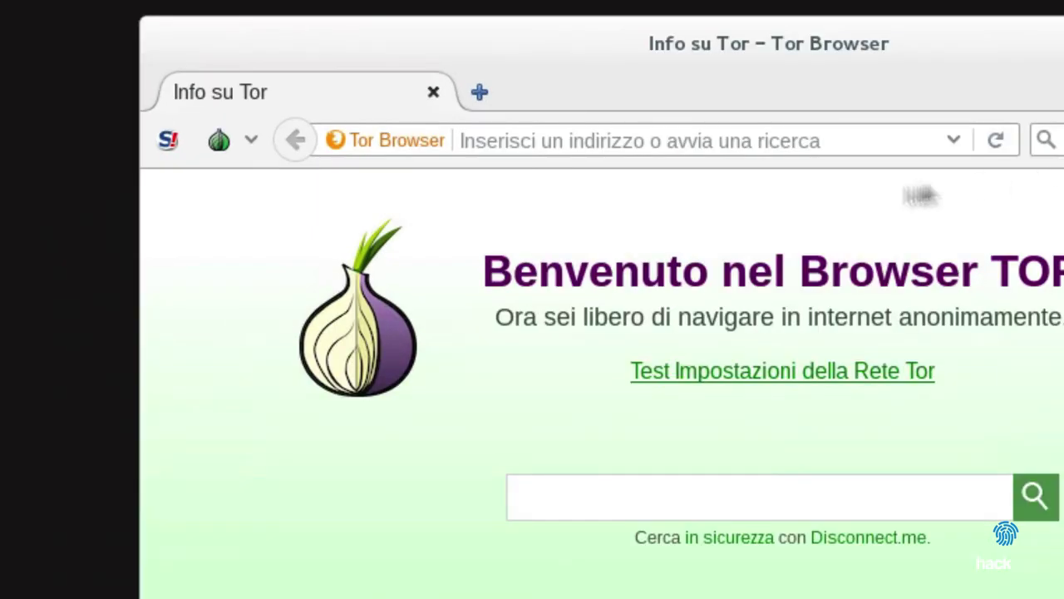
# - Raise the Tor Browser security slider from Basso to Medio-Basso in the security and privacy settings
pyautogui.click(250, 140)
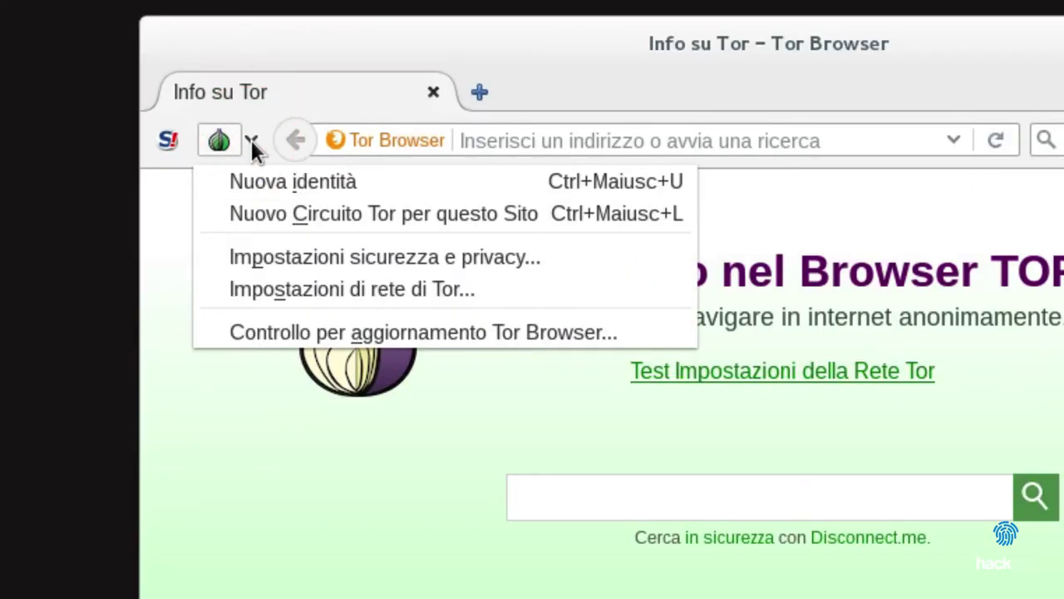
pyautogui.click(385, 257)
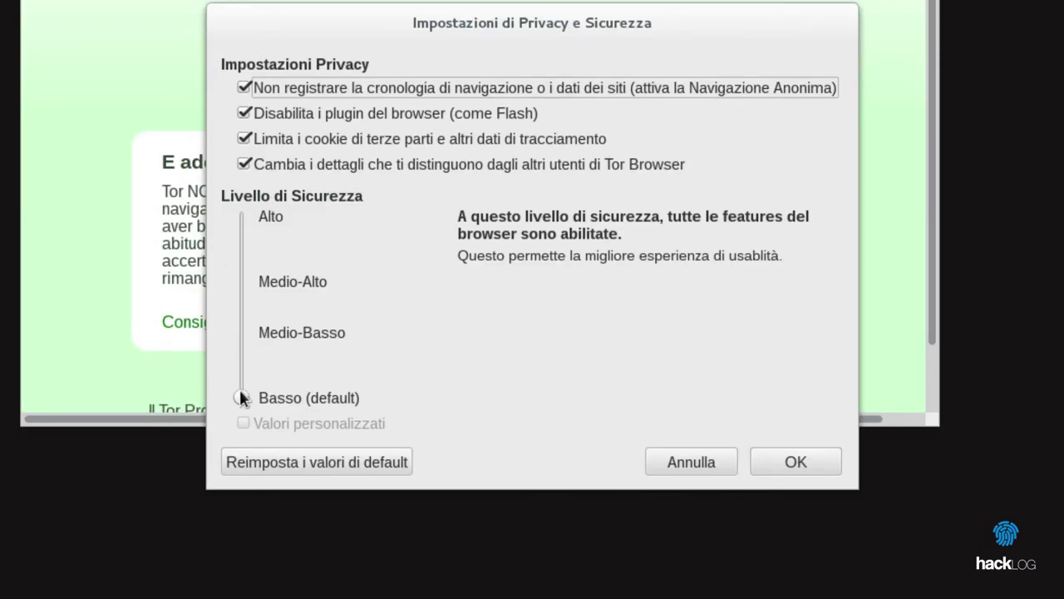
pyautogui.moveTo(240, 389); pyautogui.dragTo(254, 215)
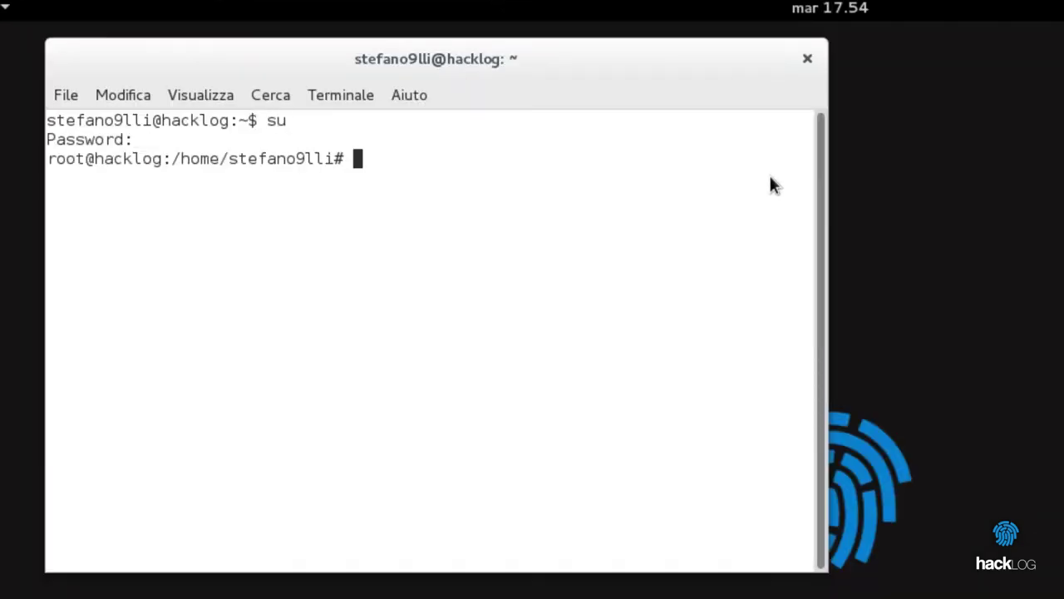
# - Run apt-get update && apt-get upgrade as root to refresh and upgrade packages
pyautogui.write('apt-get update ')
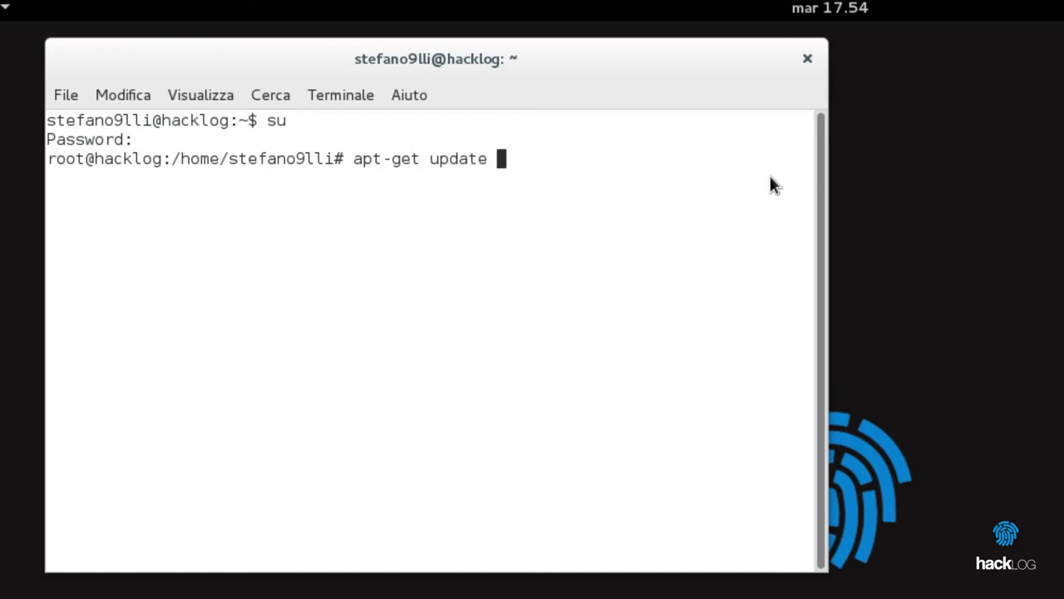
pyautogui.write('&& apt-get upgrade')
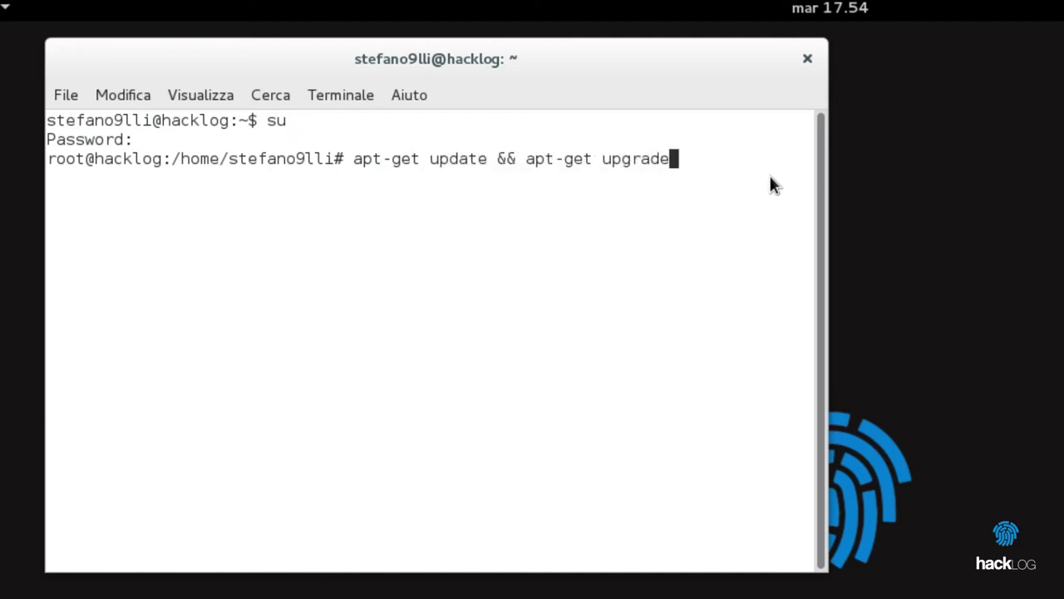
pyautogui.press('Return')
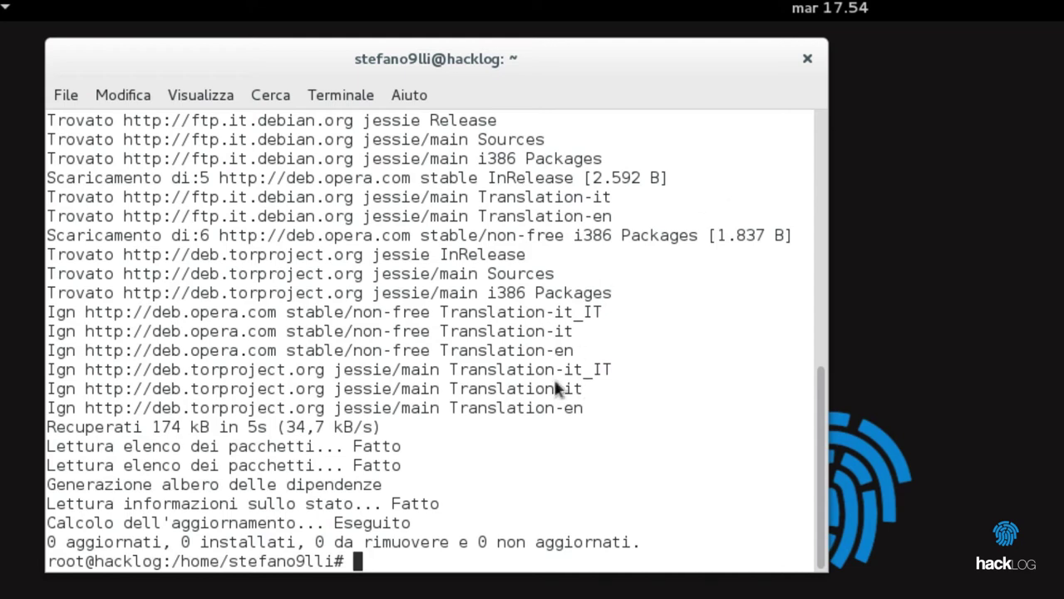
pyautogui.scroll(5, 553, 432)
pyautogui.scroll(5, 553, 441)
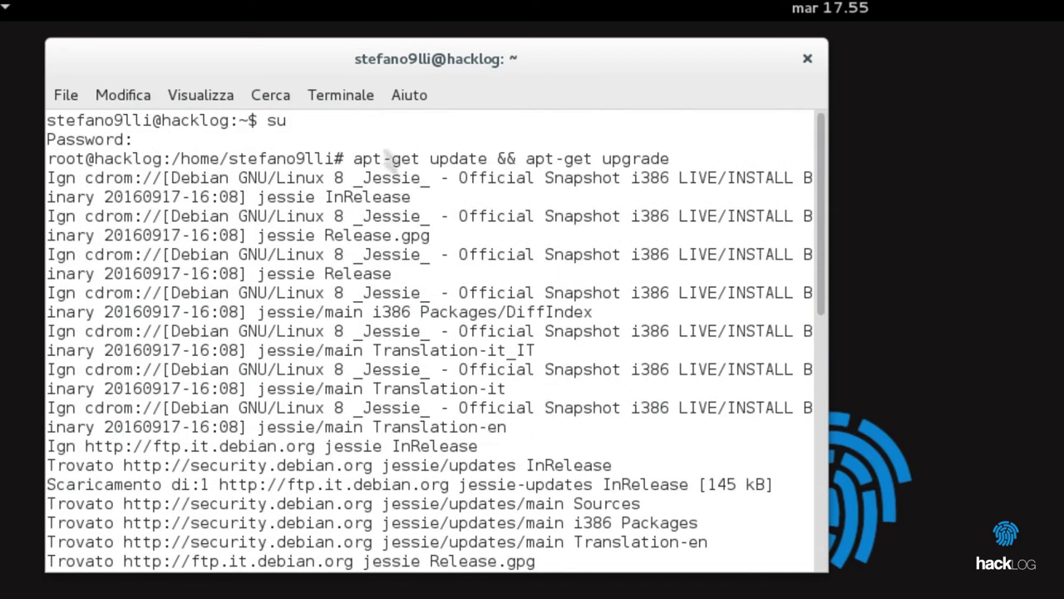
# - Highlight parts of the apt-get command — the whole line, the &&, and apt — to explain them
pyautogui.moveTo(354, 159); pyautogui.dragTo(715, 158)
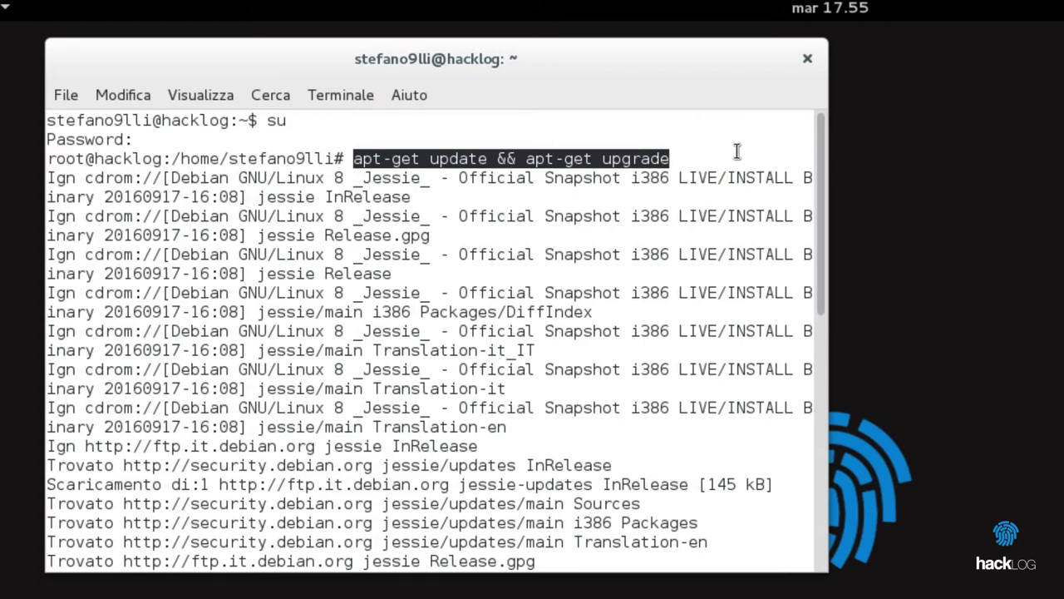
pyautogui.click(698, 158)
pyautogui.click(494, 158)
pyautogui.moveTo(494, 158); pyautogui.dragTo(526, 158)
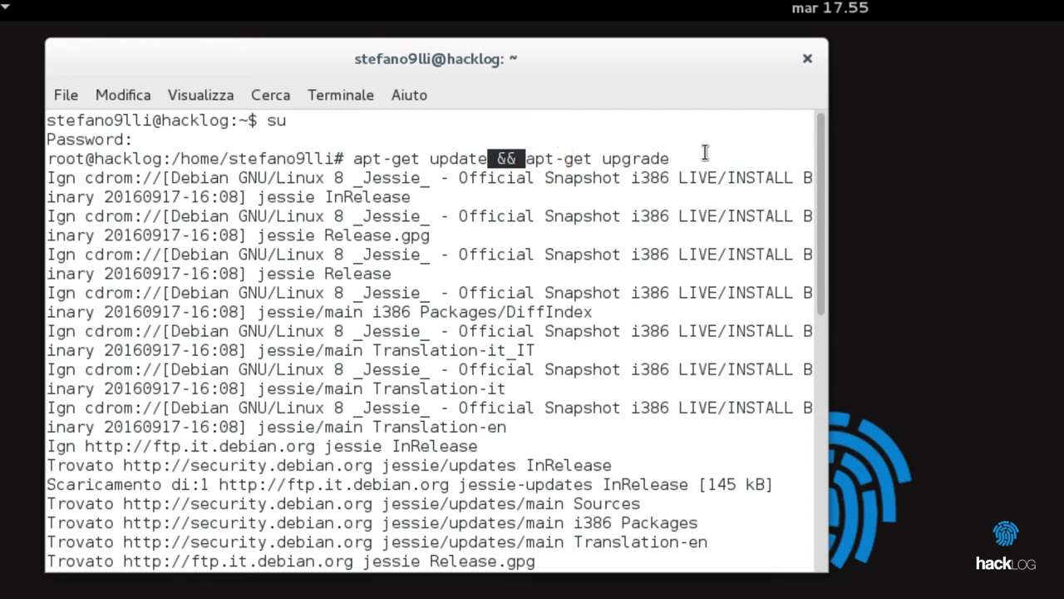
pyautogui.moveTo(352, 158); pyautogui.dragTo(677, 158)
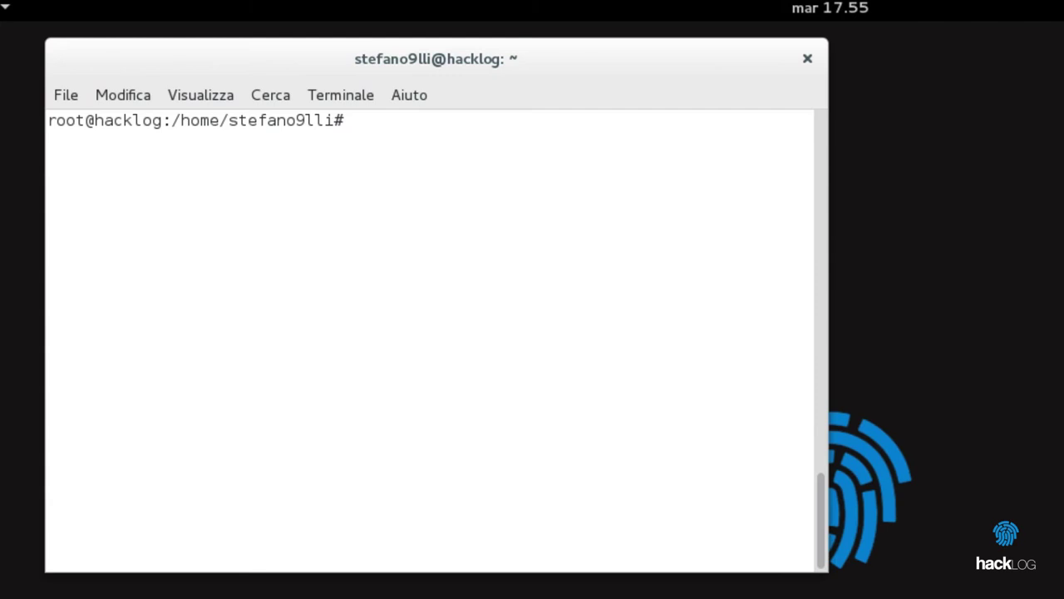
# - Install torchat with apt-get install, exit the root shell, and launch torchat
pyautogui.write('apt-get install t')
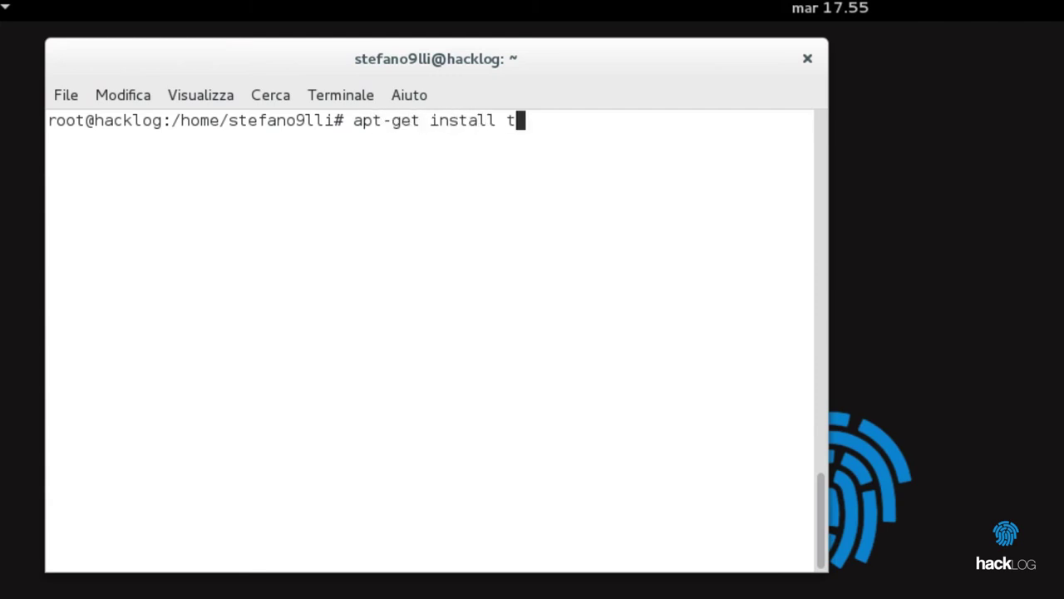
pyautogui.write('orchat')
pyautogui.press('Return')
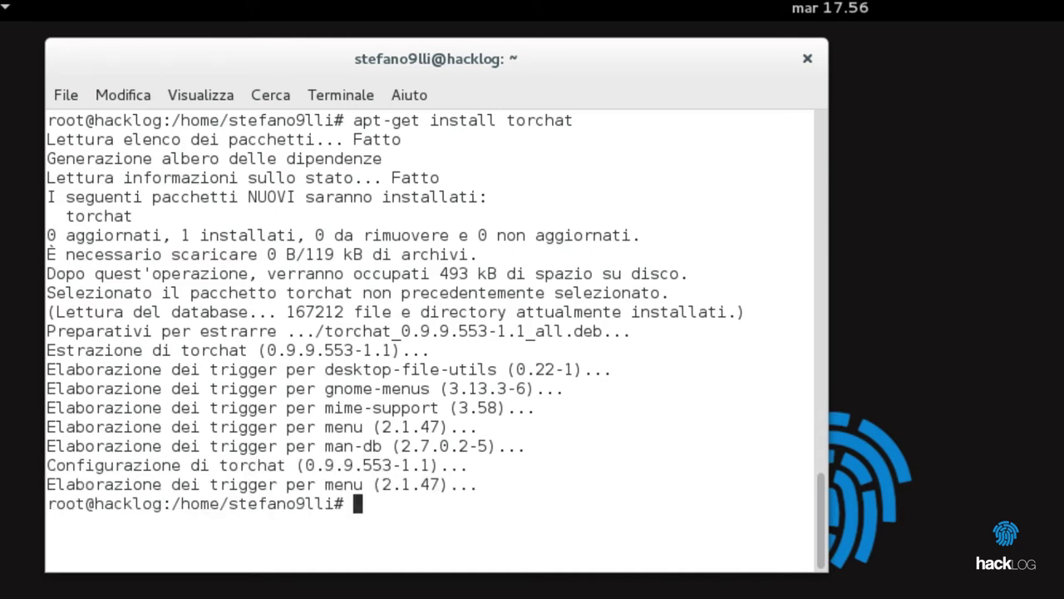
pyautogui.write('exit')
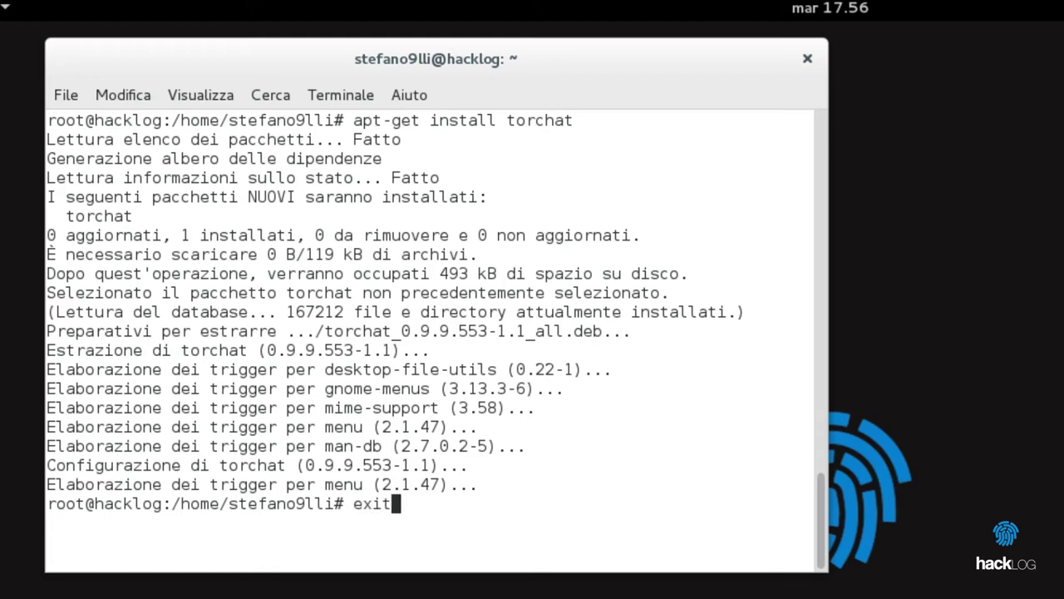
pyautogui.press('Return')
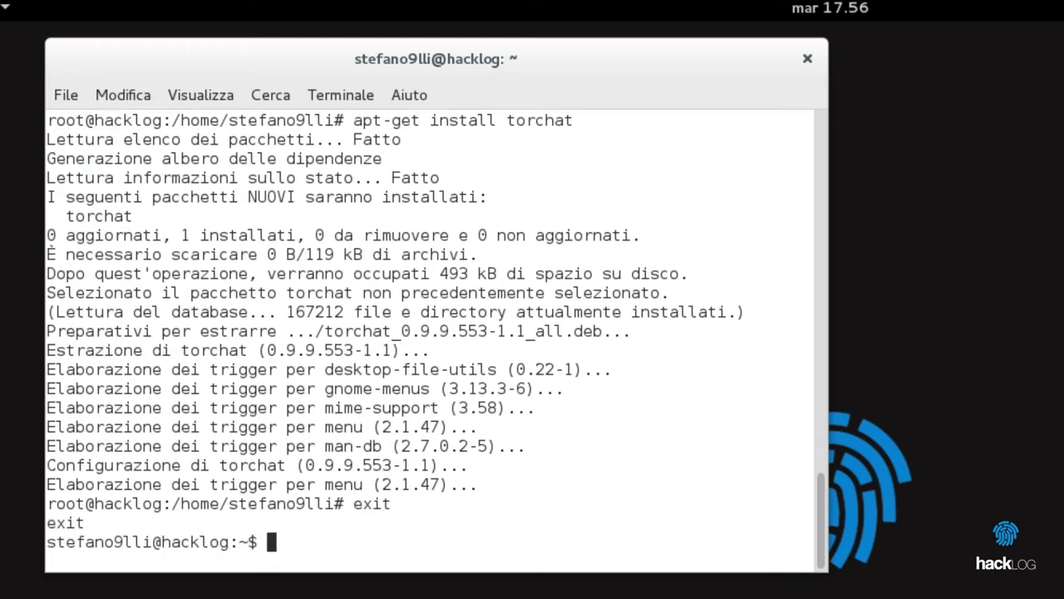
pyautogui.write('torchat')
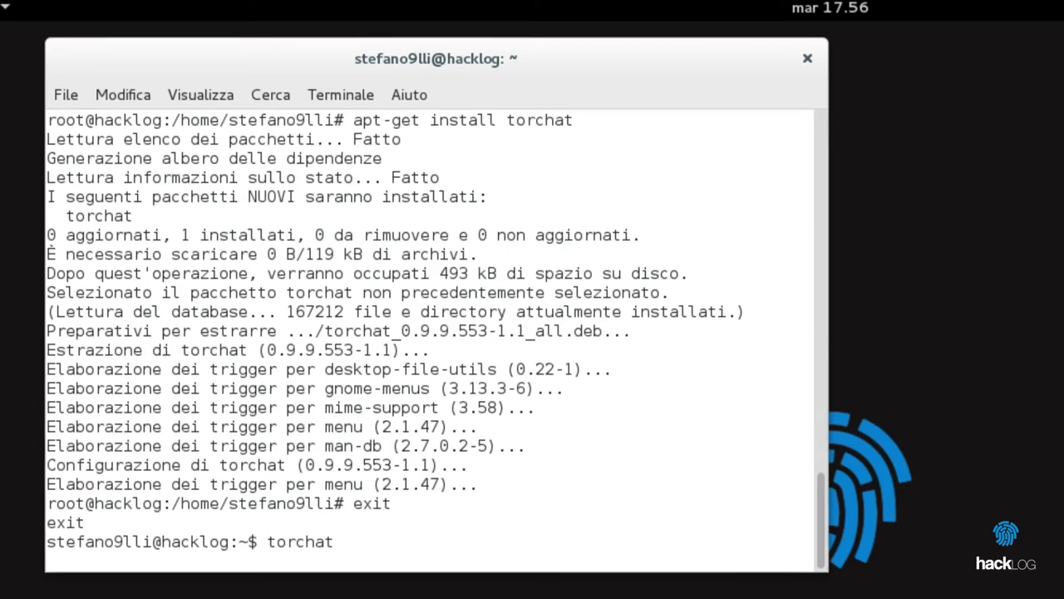
pyautogui.press('Return')
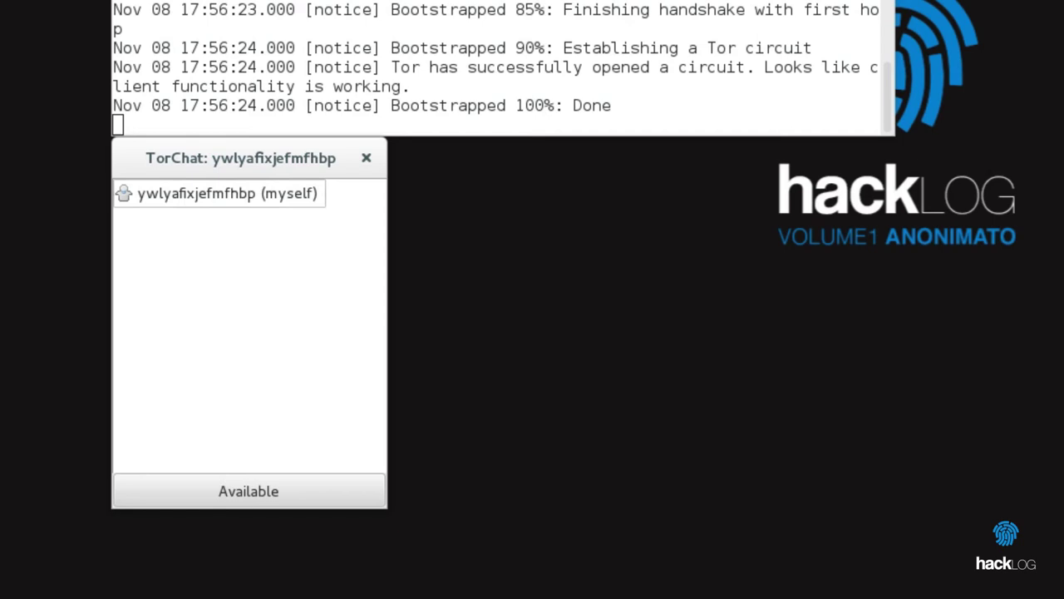
# - Add a contact from the buddy list's Add contact option, entering its TorChat ID and display name
pyautogui.rightClick(297, 273)
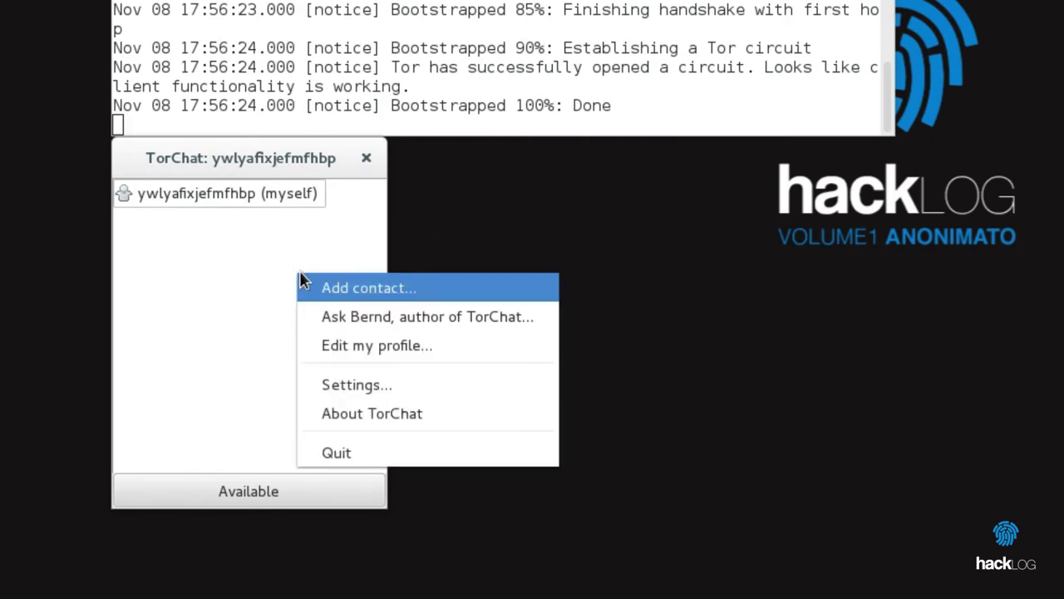
pyautogui.click(365, 287)
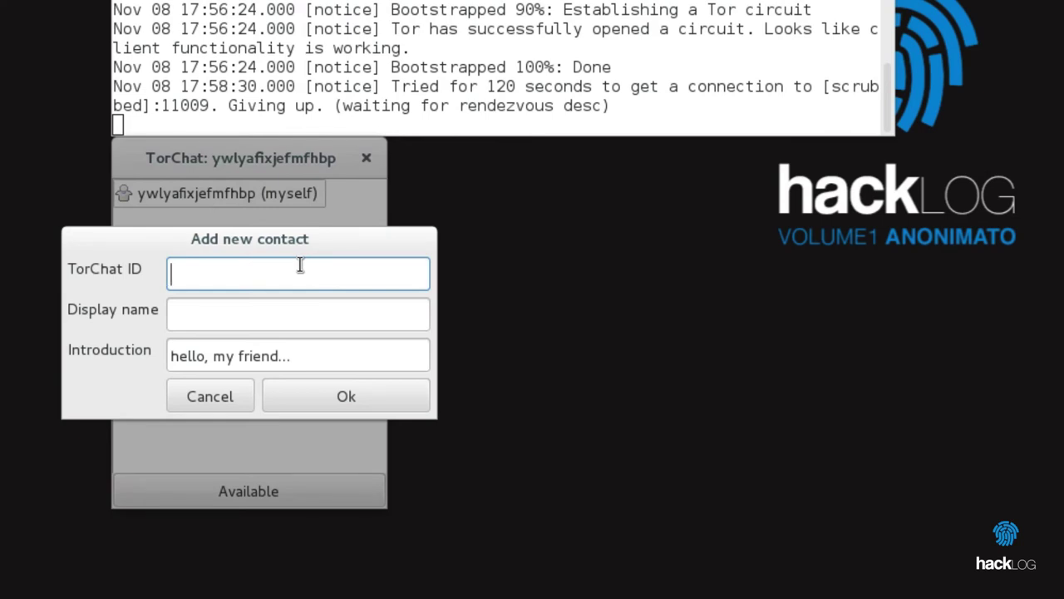
pyautogui.press('Tab')
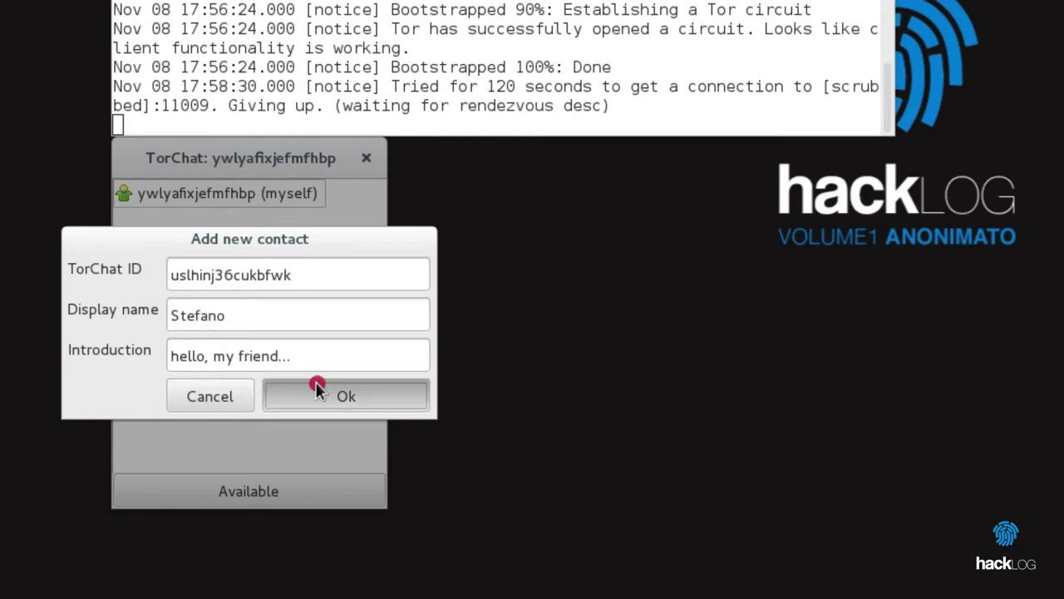
pyautogui.click(317, 385)
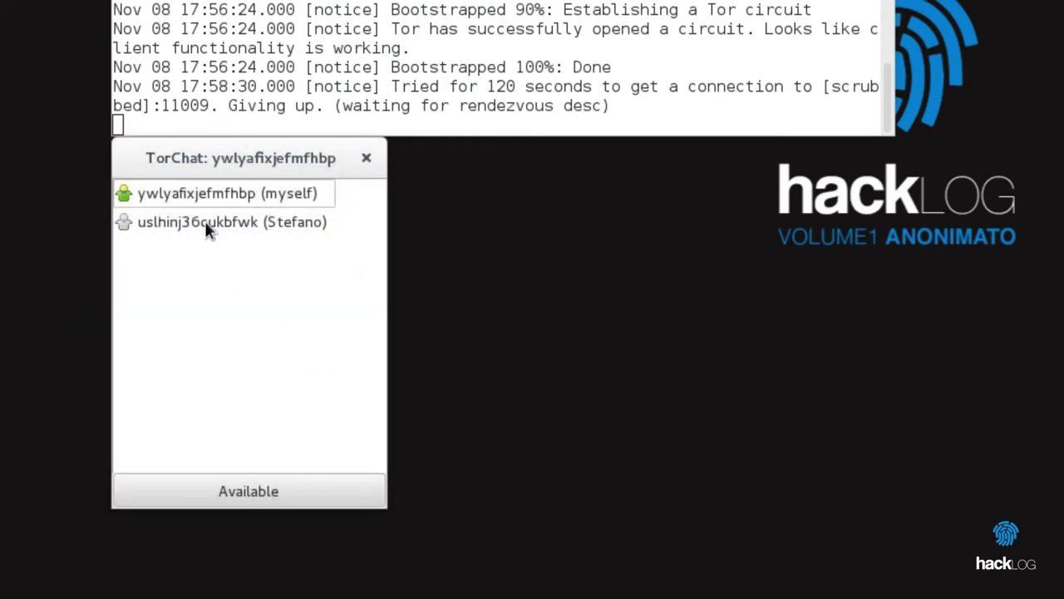
# - Open a chat with the new contact, send an Italian how-are-you greeting, then reply 'Grazie :)'
pyautogui.doubleClick(208, 223)
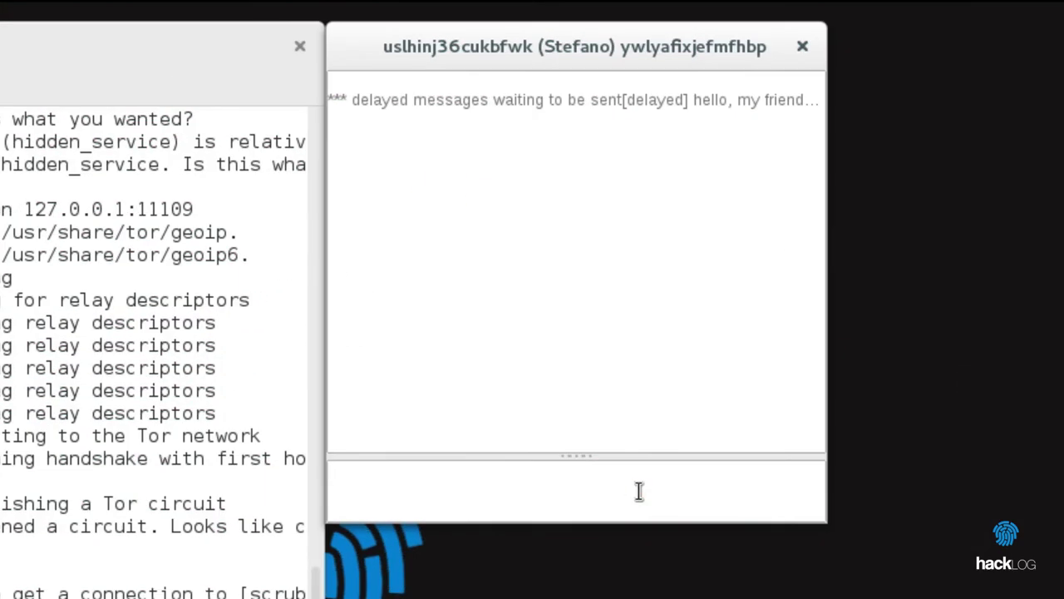
pyautogui.write('Ehi ste, come')
pyautogui.press('BackSpace')
pyautogui.press('BackSpace')
pyautogui.press('BackSpace')
pyautogui.press('BackSpace')
pyautogui.press('BackSpace')
pyautogui.press('BackSpace')
pyautogui.press('BackSpace')
pyautogui.press('BackSpace')
pyautogui.press('BackSpace')
pyautogui.press('BackSpace')
pyautogui.write('Ste, come stai?')
pyautogui.press('Return')
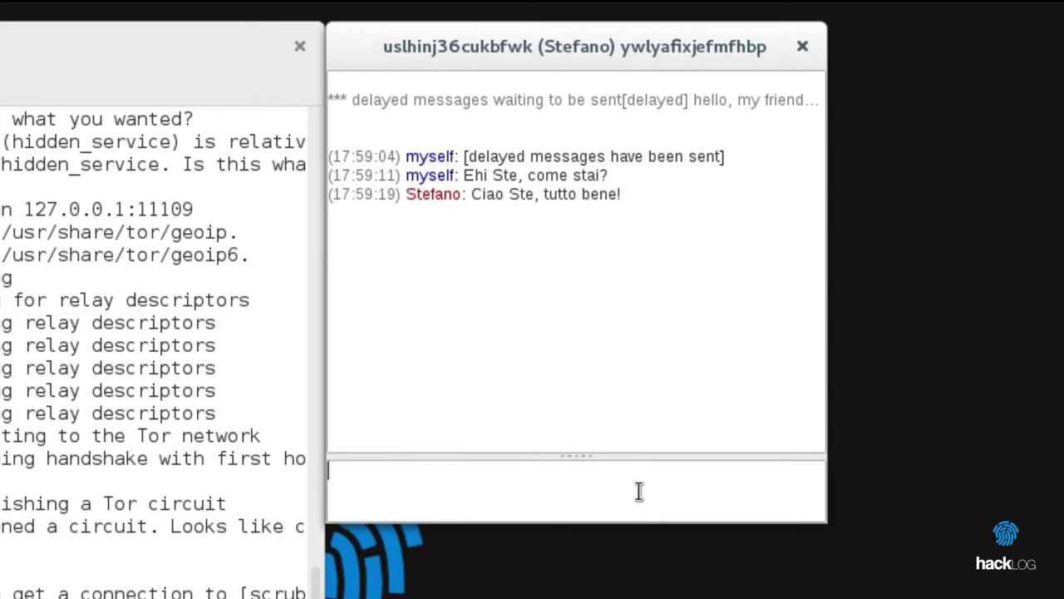
pyautogui.write('Grazie :)')
pyautogui.press('Return')
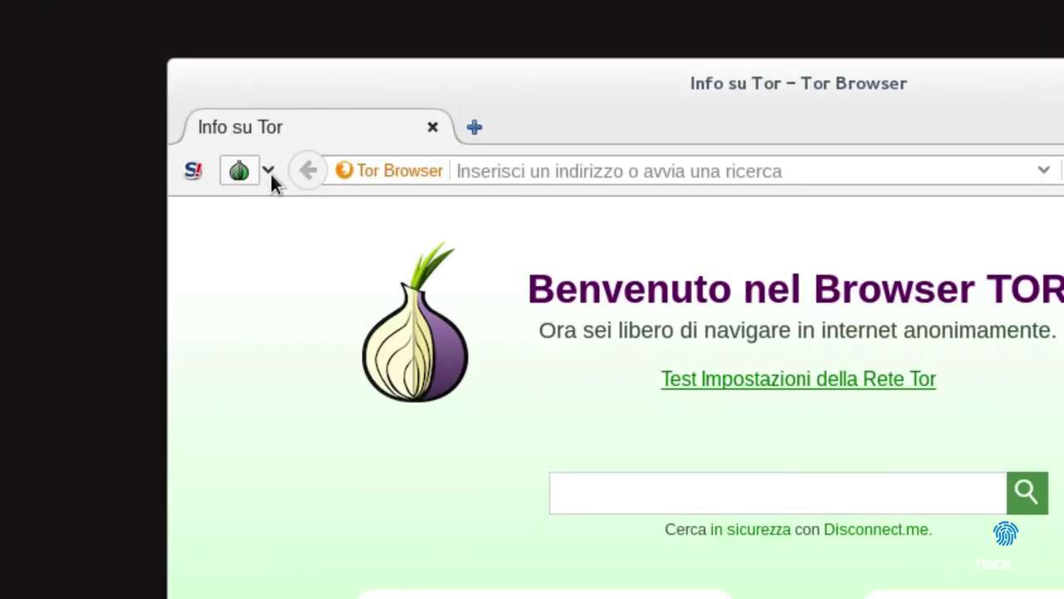
# - Open Tor's 'Impostazioni di rete di Tor...' settings and select the three custom bridge relay lines
pyautogui.click(298, 131)
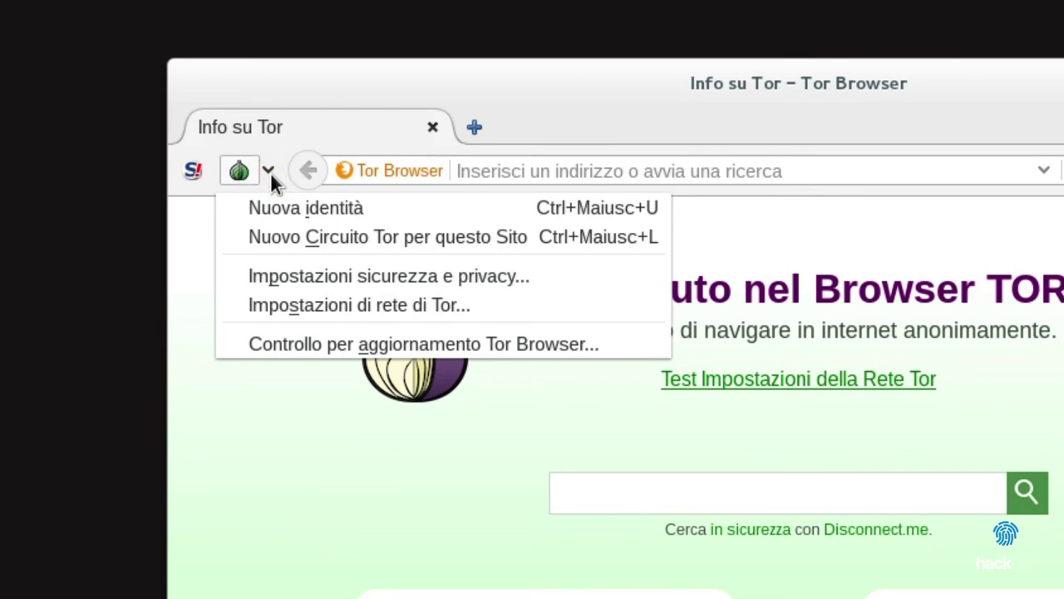
pyautogui.click(293, 305)
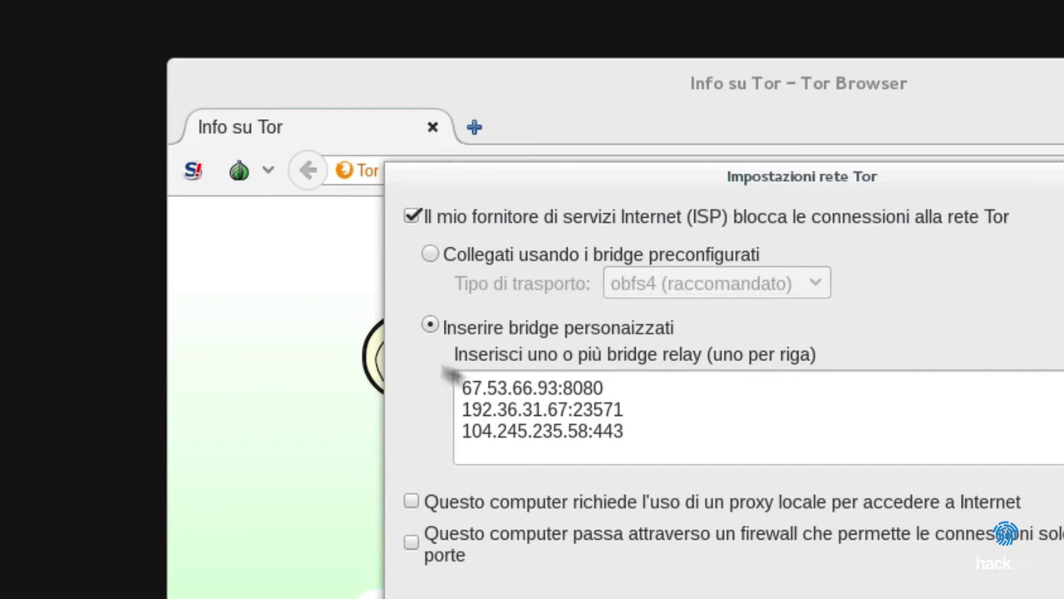
pyautogui.moveTo(626, 430); pyautogui.dragTo(456, 379)
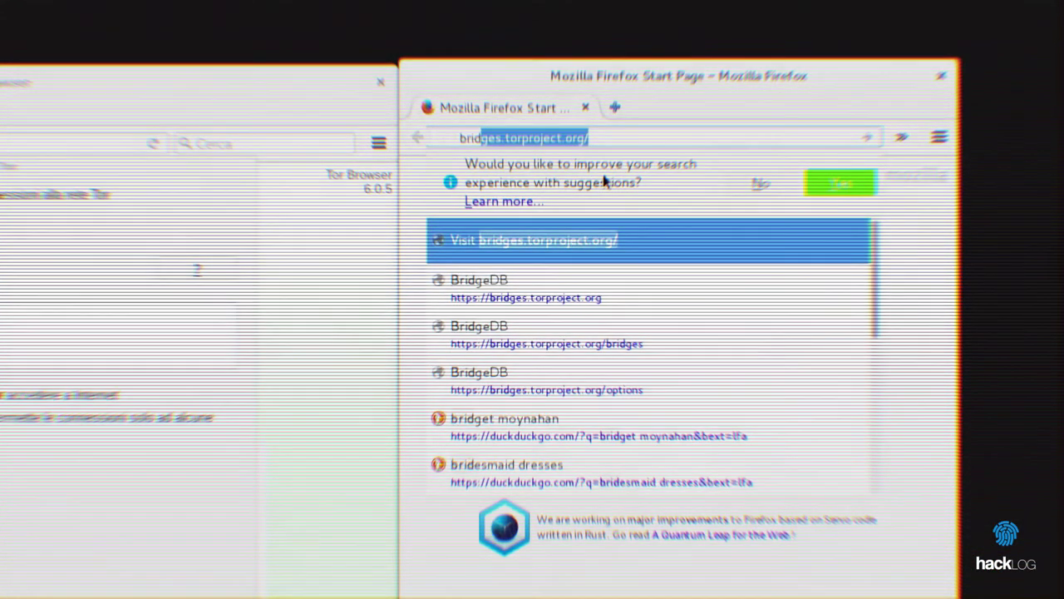
# - Load bridges.torproject.org, choose 'Just give me bridges!', and submit the CAPTCHA answer
pyautogui.press('Return')
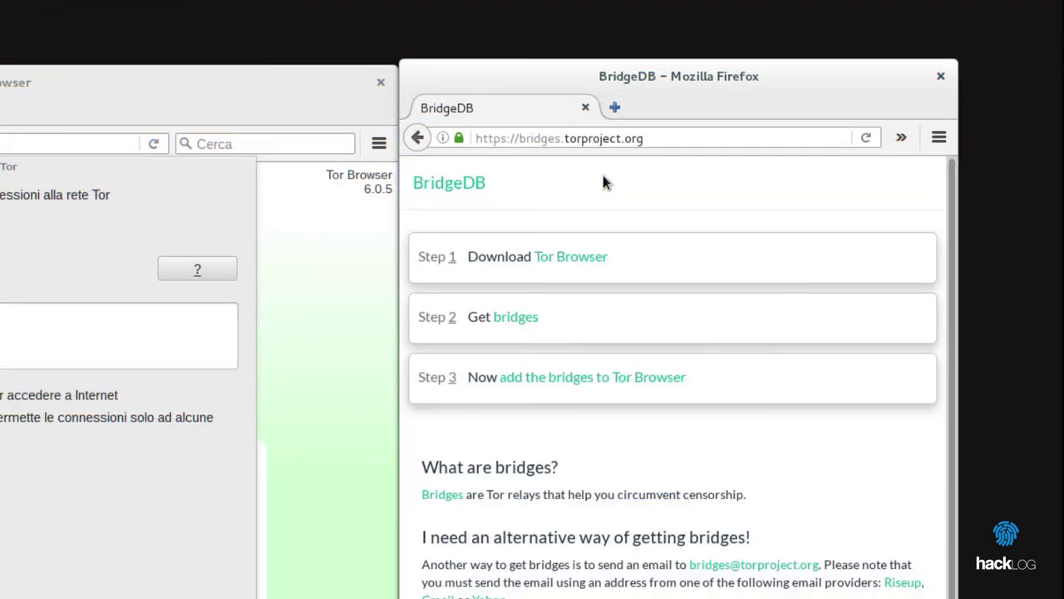
pyautogui.click(514, 317)
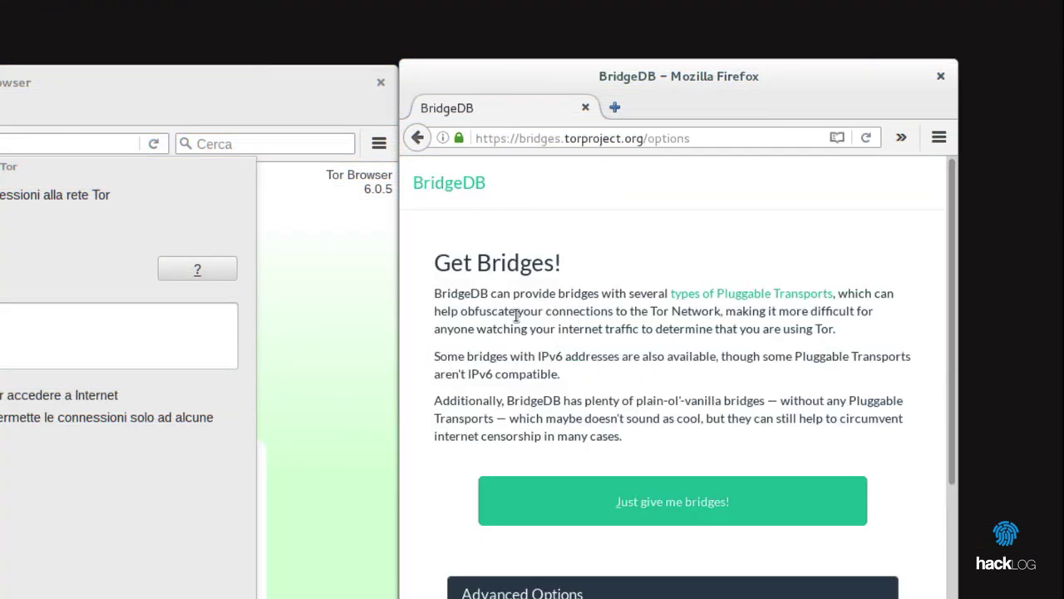
pyautogui.click(598, 493)
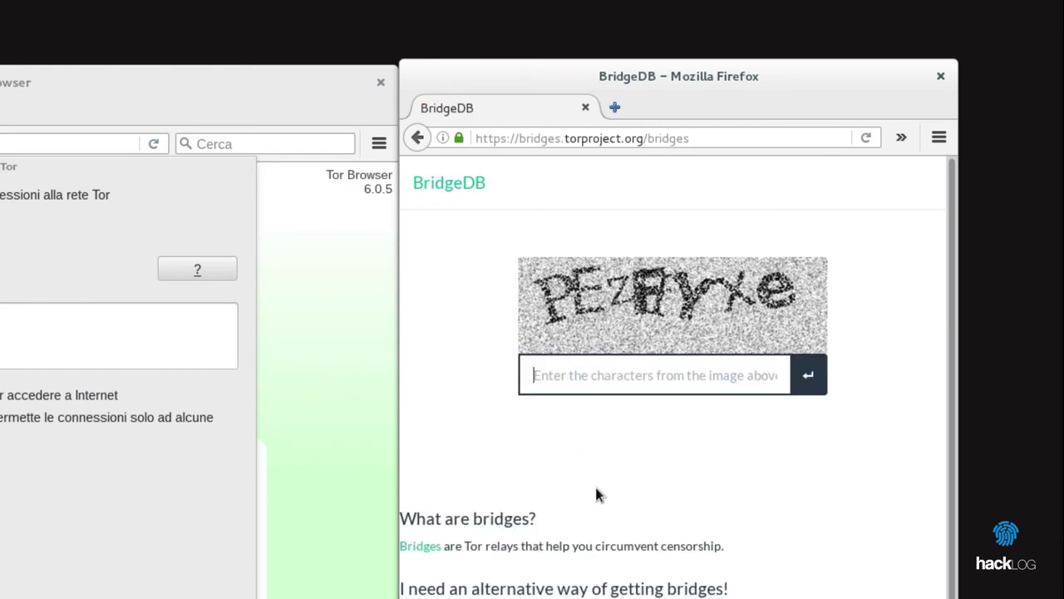
pyautogui.write('pezffyxe')
pyautogui.press('Return')
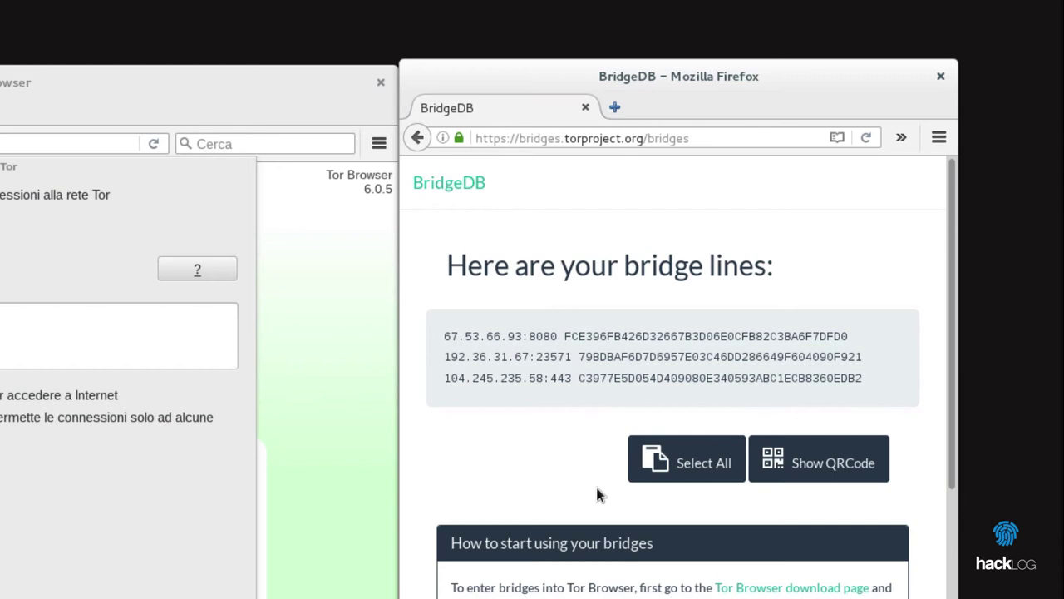
# - Select all three bridge lines on the BridgeDB results page
pyautogui.moveTo(443, 336); pyautogui.dragTo(864, 389)
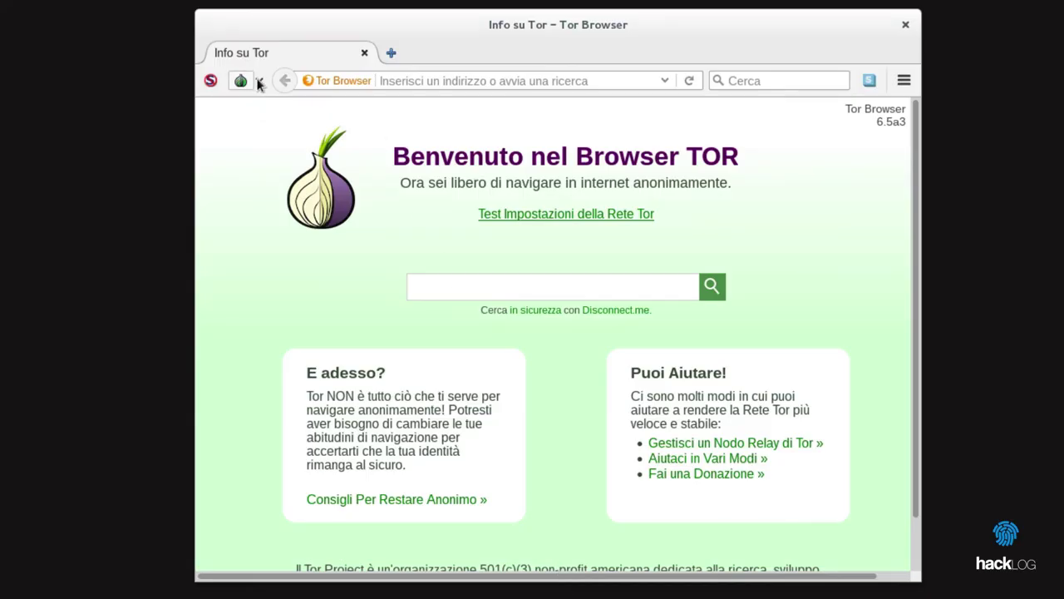
# - Open 'Impostazioni di rete di Tor...' from Tor Browser's onion menu
pyautogui.click(259, 82)
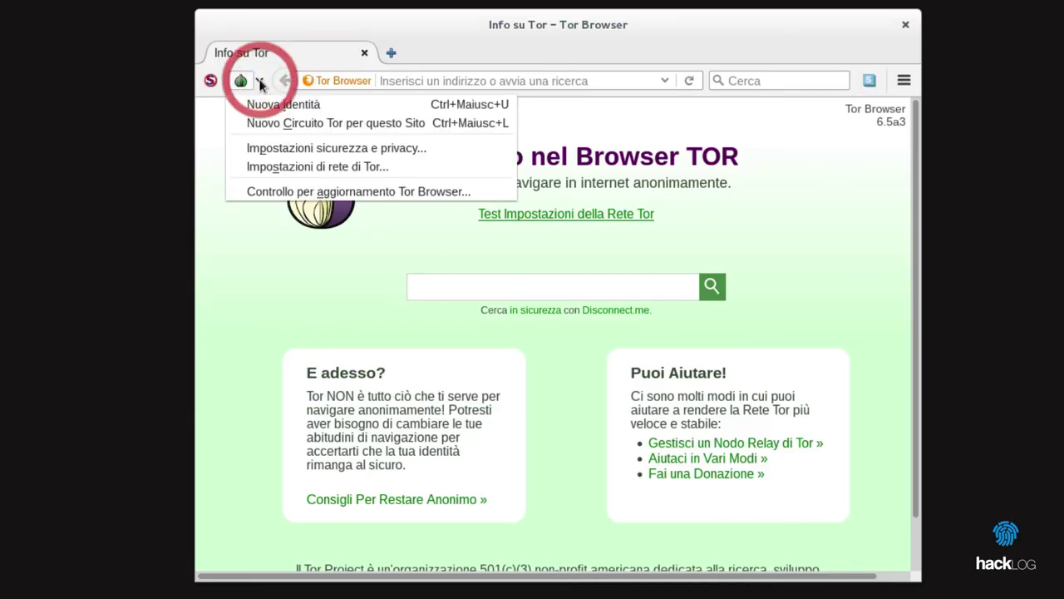
pyautogui.click(330, 166)
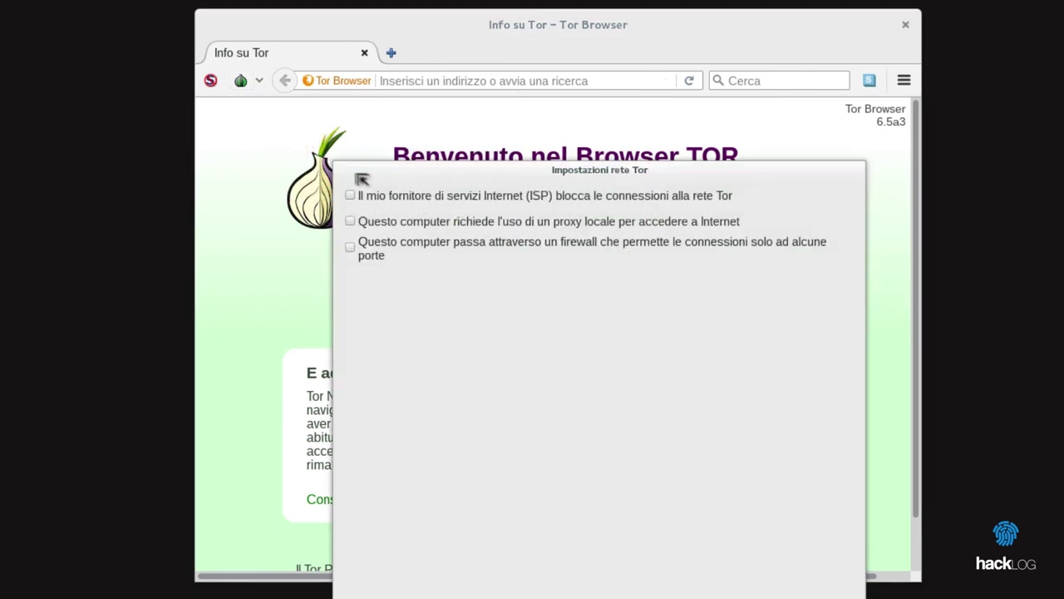
# - Tick 'ISP blocca le connessioni alla rete Tor' and show the transport types, including obfs4 and meek
pyautogui.click(476, 196)
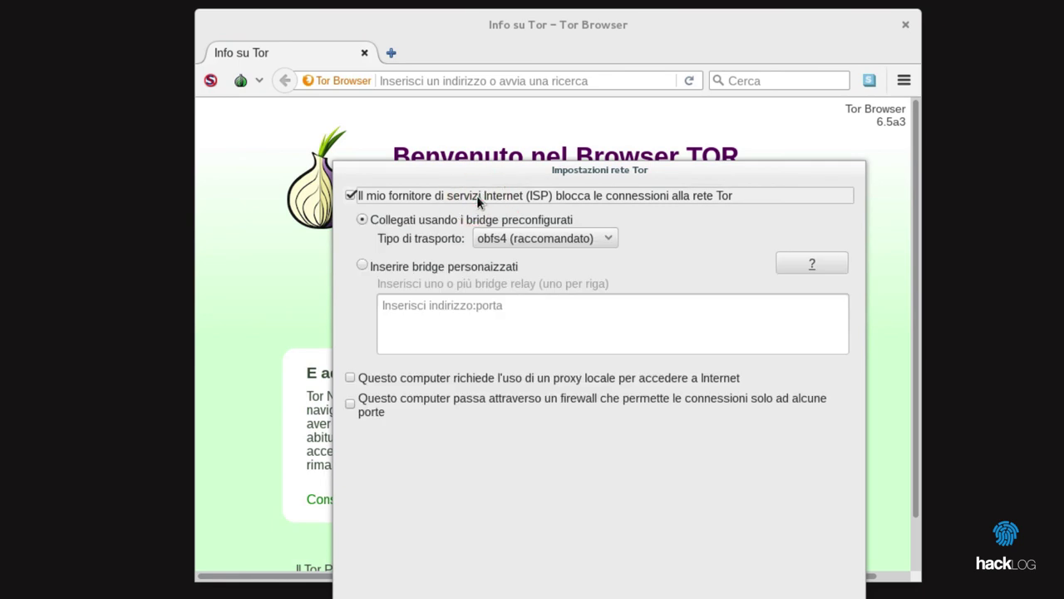
pyautogui.click(525, 238)
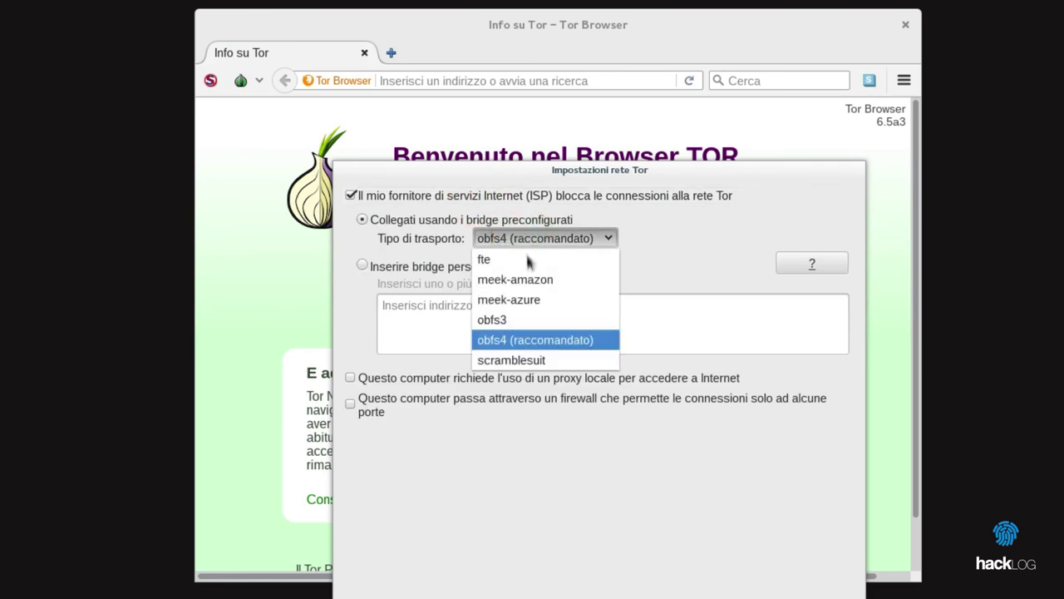